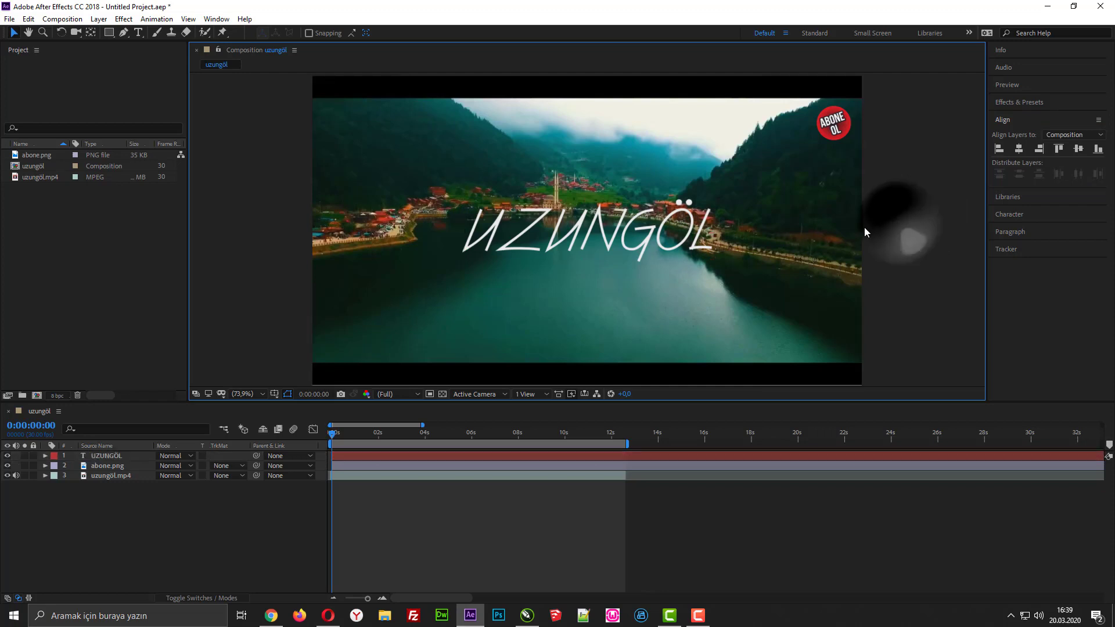
Prepare the Pen tool for tracing the enlarged title, with the shape fill set to none and the stroke colour set to red
key("slash")
key("period")
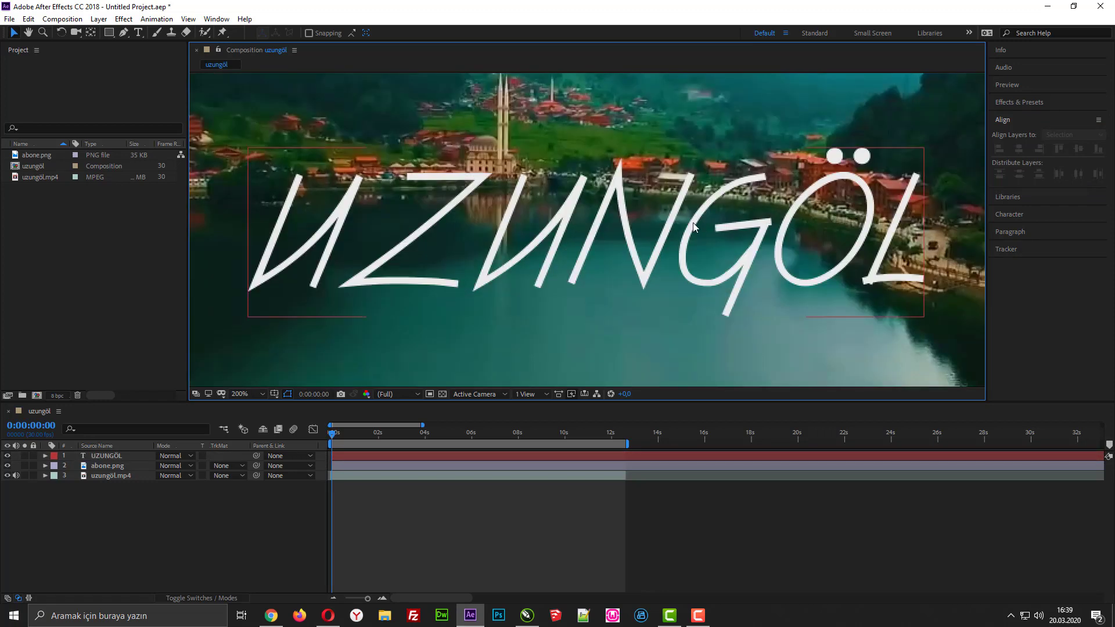
key("g")
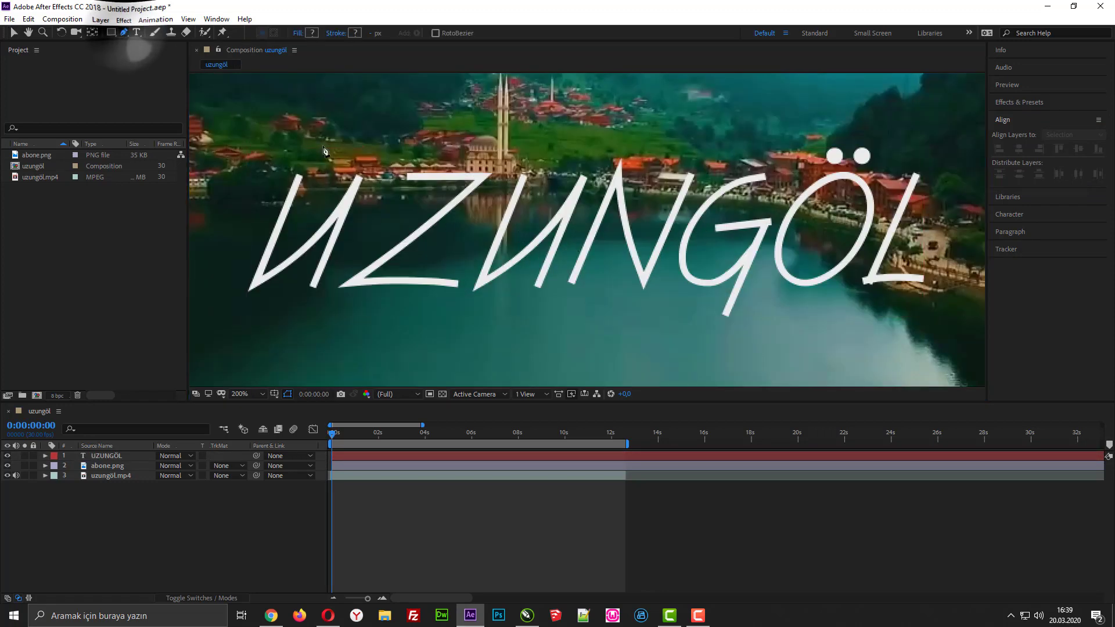
left_click(309, 36)
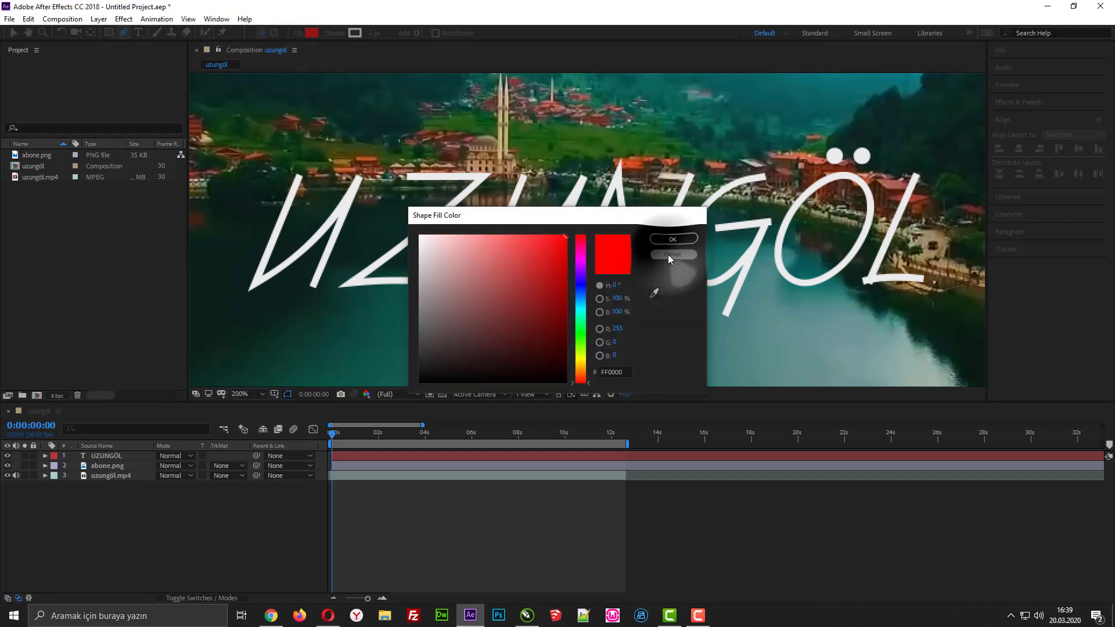
left_click(668, 254)
left_click(312, 33, "alt")
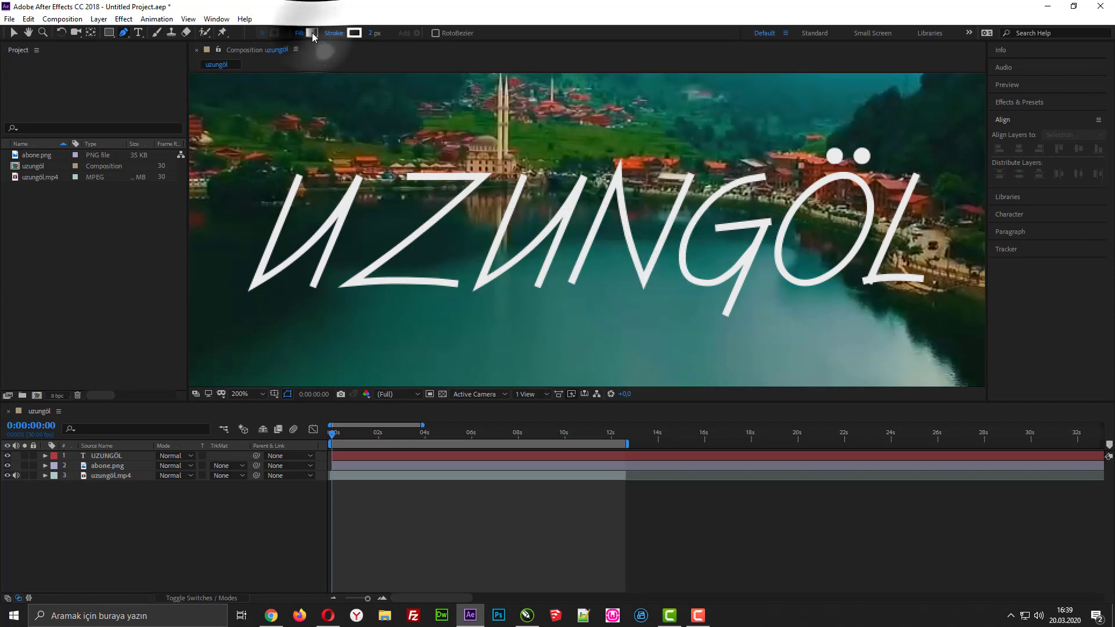
left_click(312, 32, "alt")
left_click(312, 32, "alt")
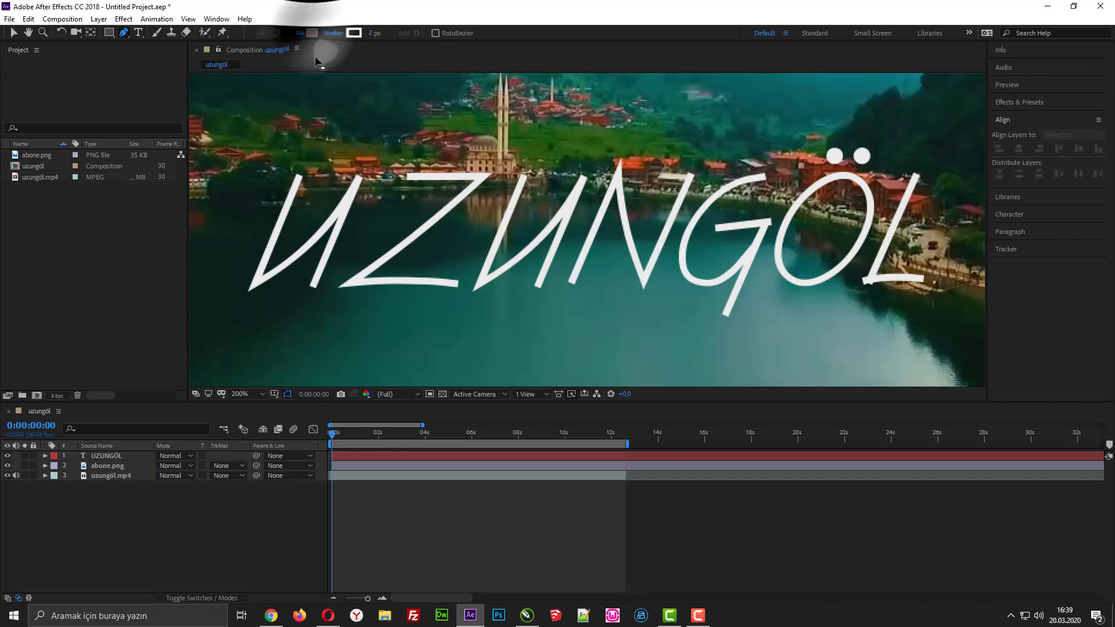
left_click(353, 33)
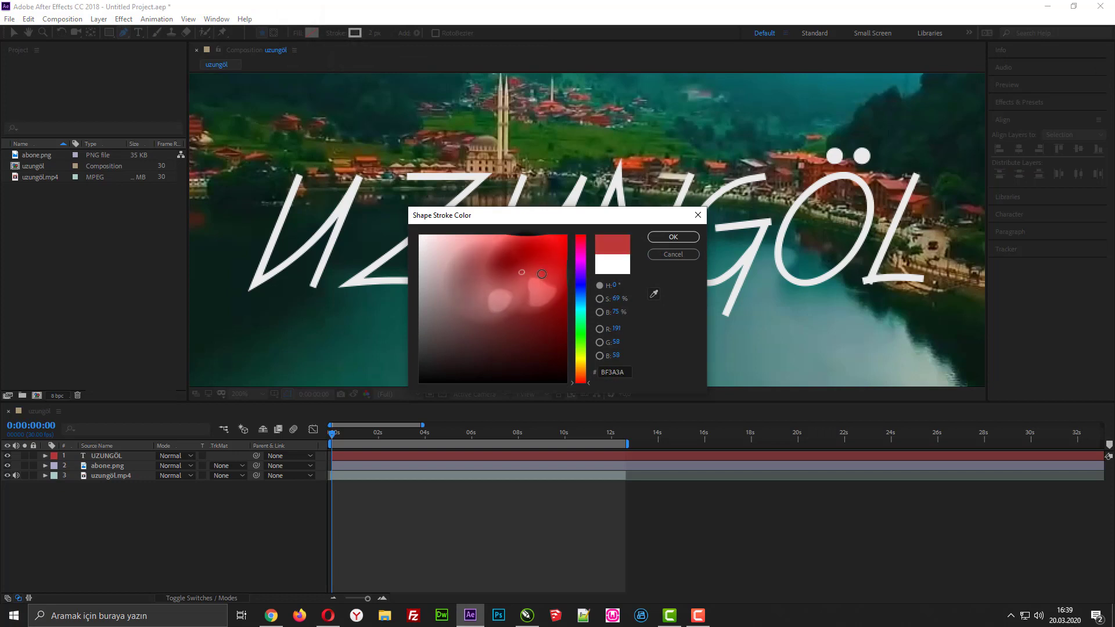
left_click(673, 237)
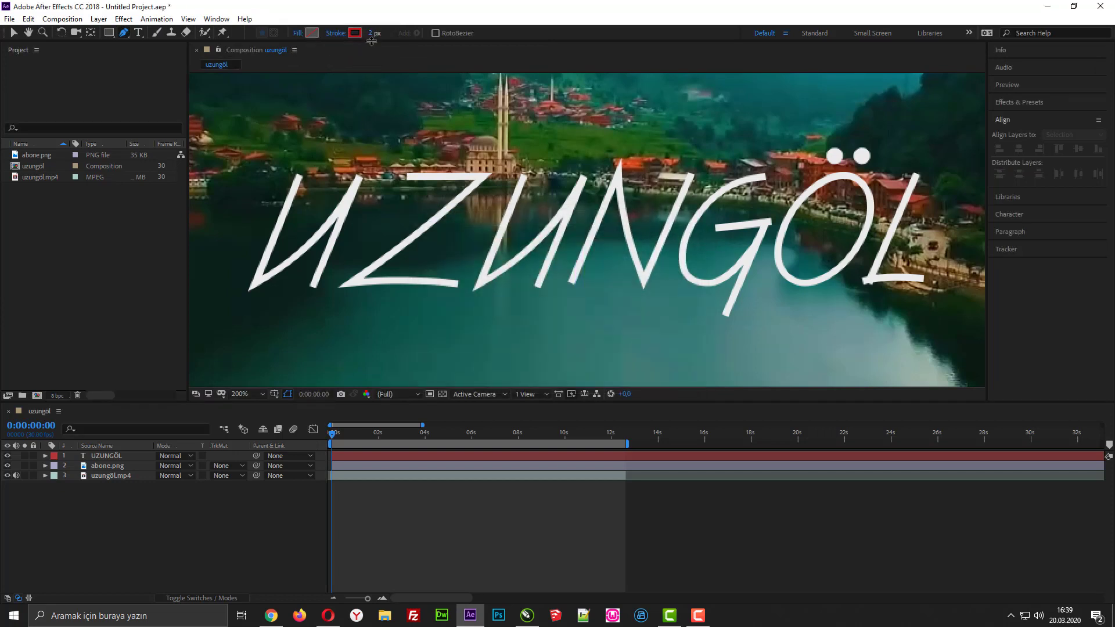
Trace the first U of UZUNGÖL with a pen path, curving its middle stroke and ending slightly below the letter
left_click(308, 156)
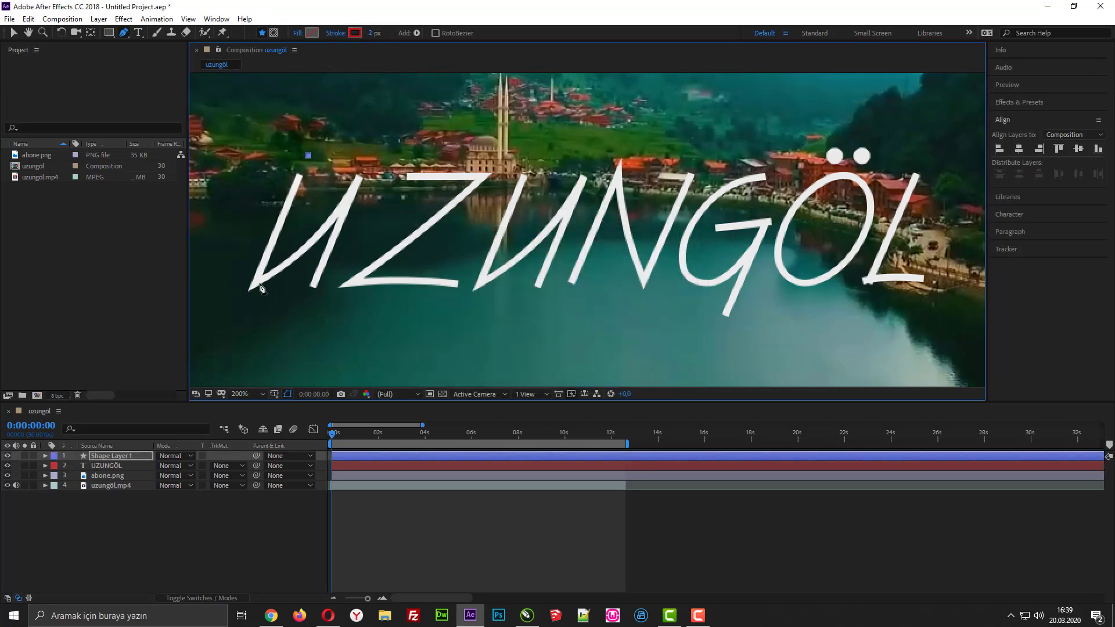
left_click(255, 282)
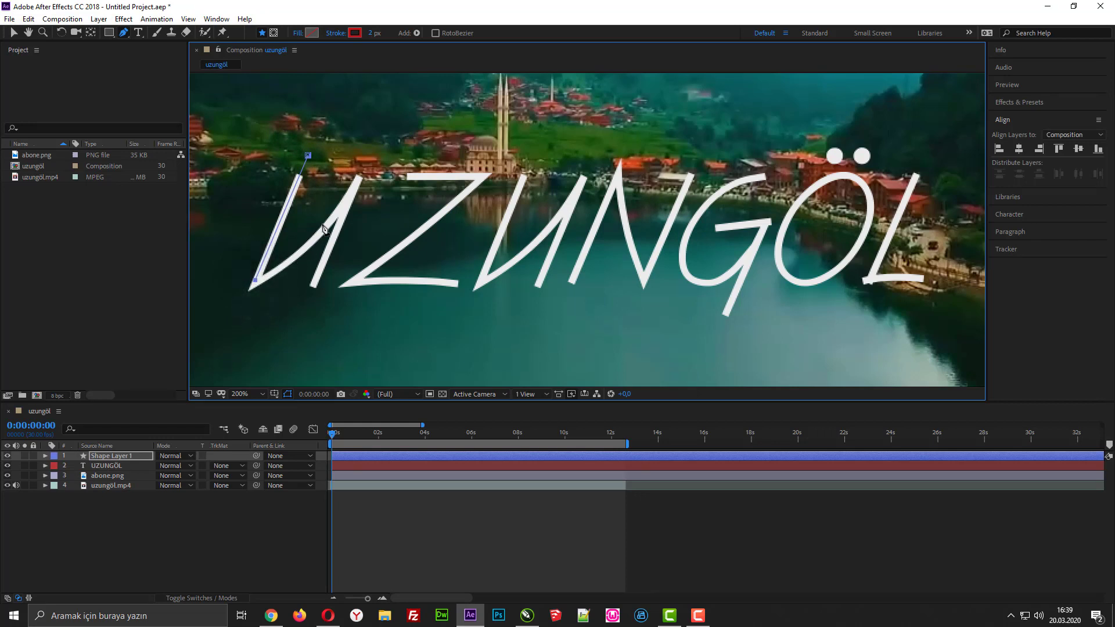
left_click_drag(350, 198, 380, 148)
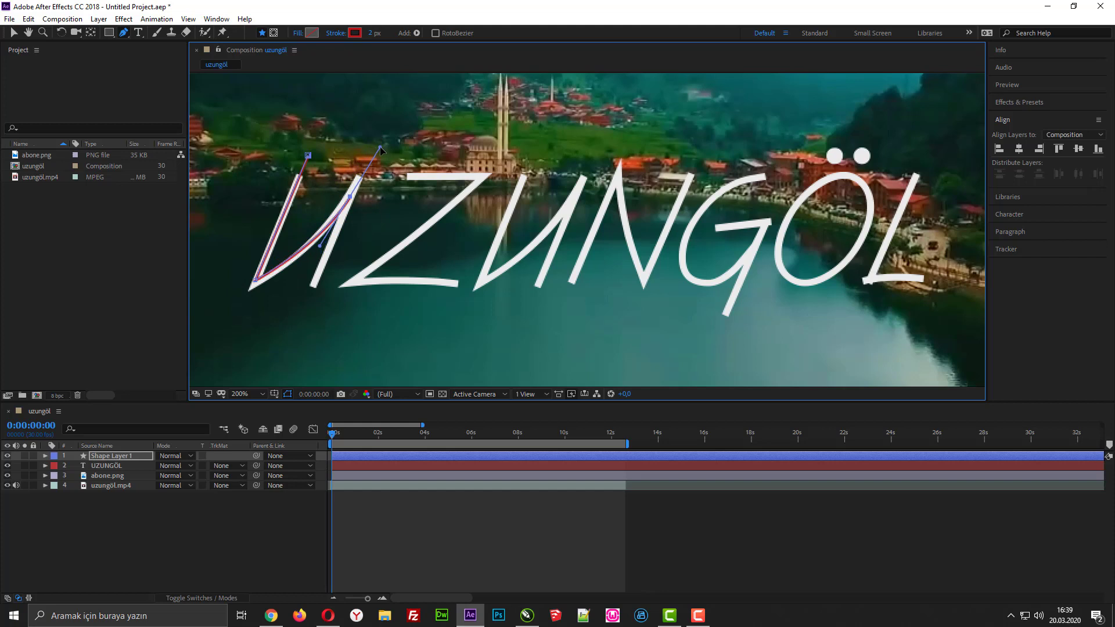
left_click(256, 284)
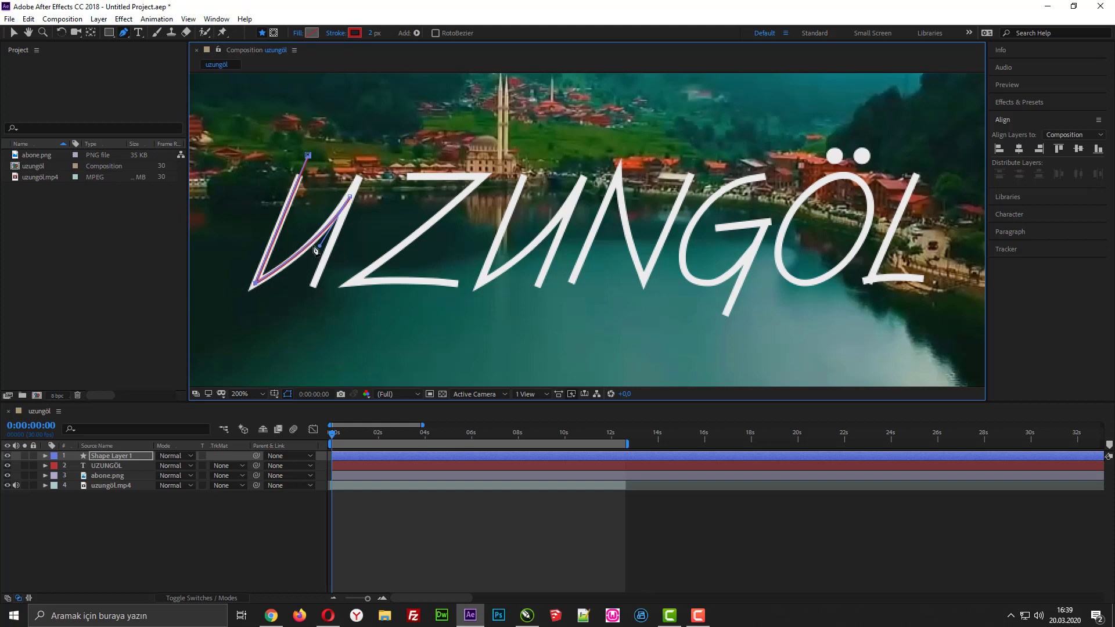
left_click_drag(350, 201, 330, 251)
left_click_drag(381, 152, 350, 202)
left_click(301, 312)
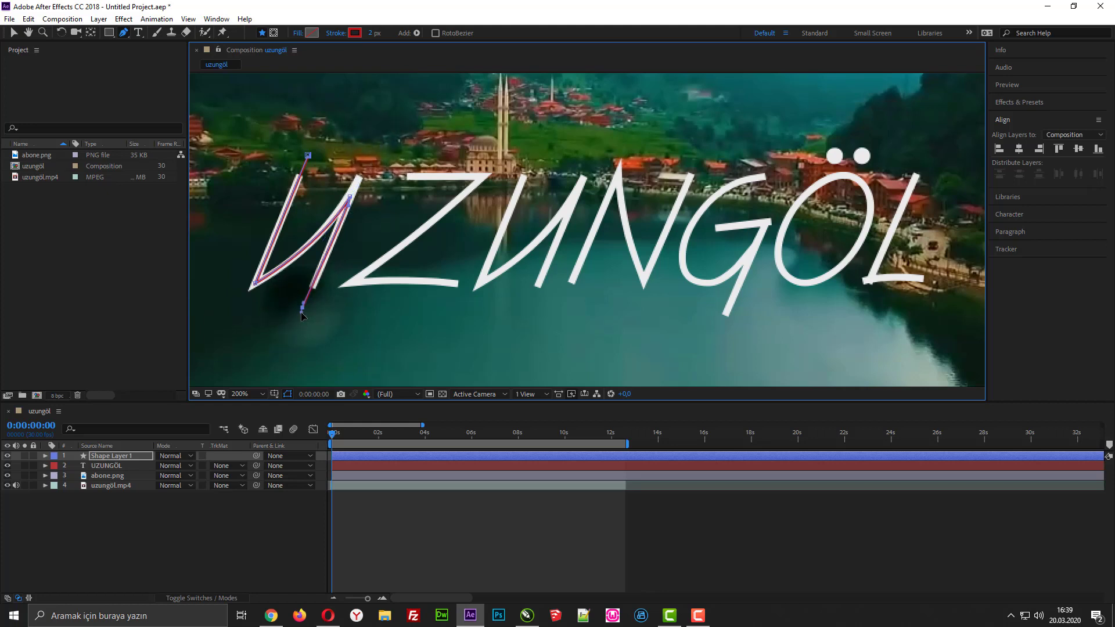
left_click(402, 326)
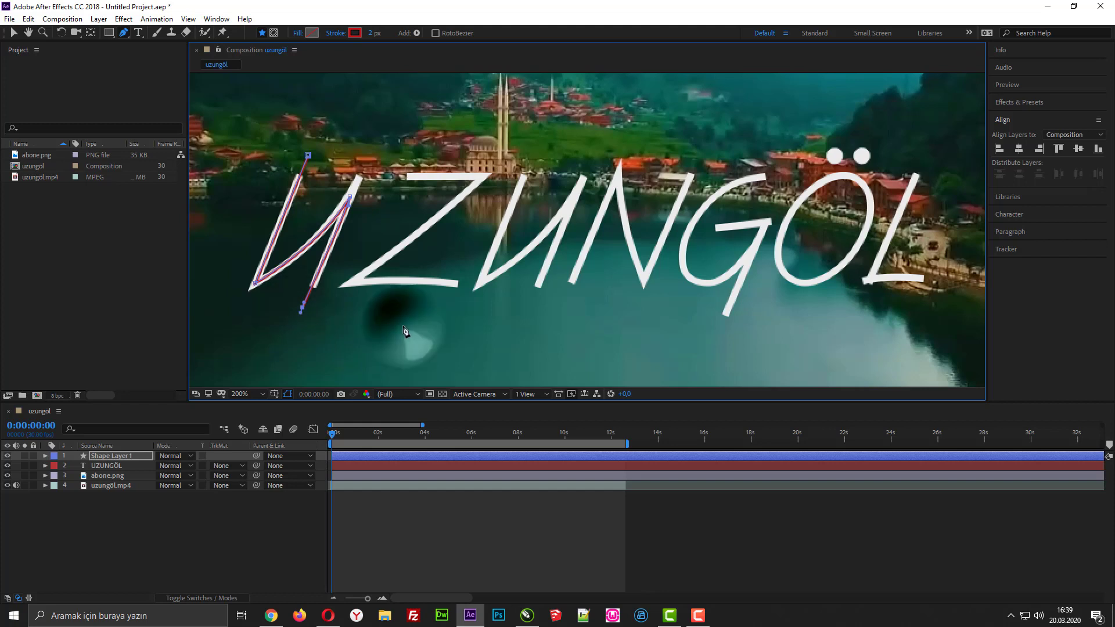
left_click(453, 319)
left_click(463, 303)
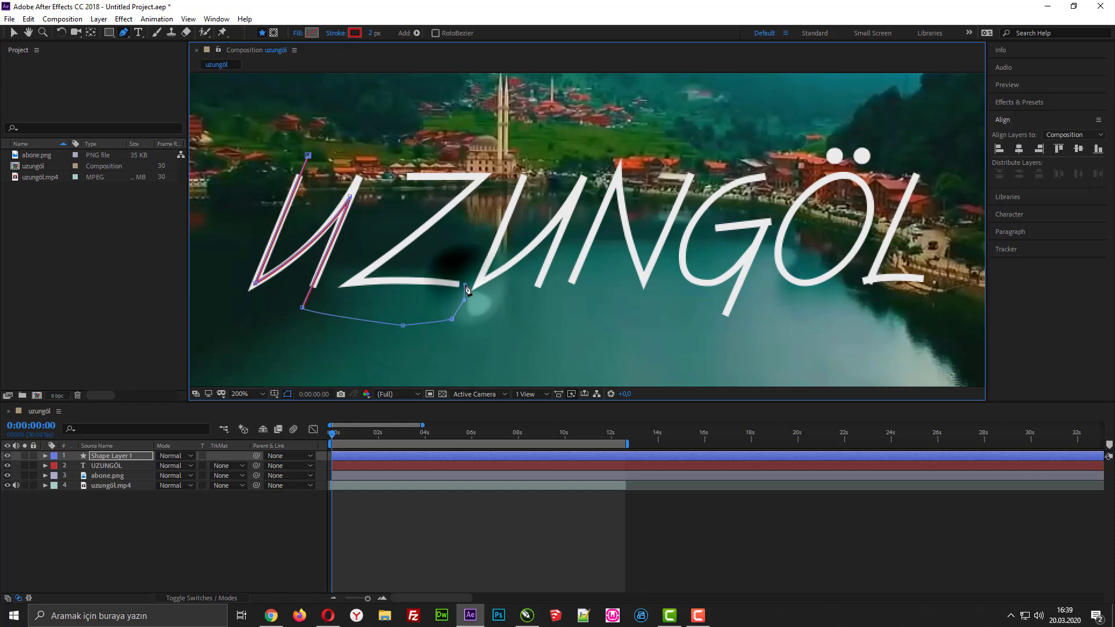
left_click(465, 285)
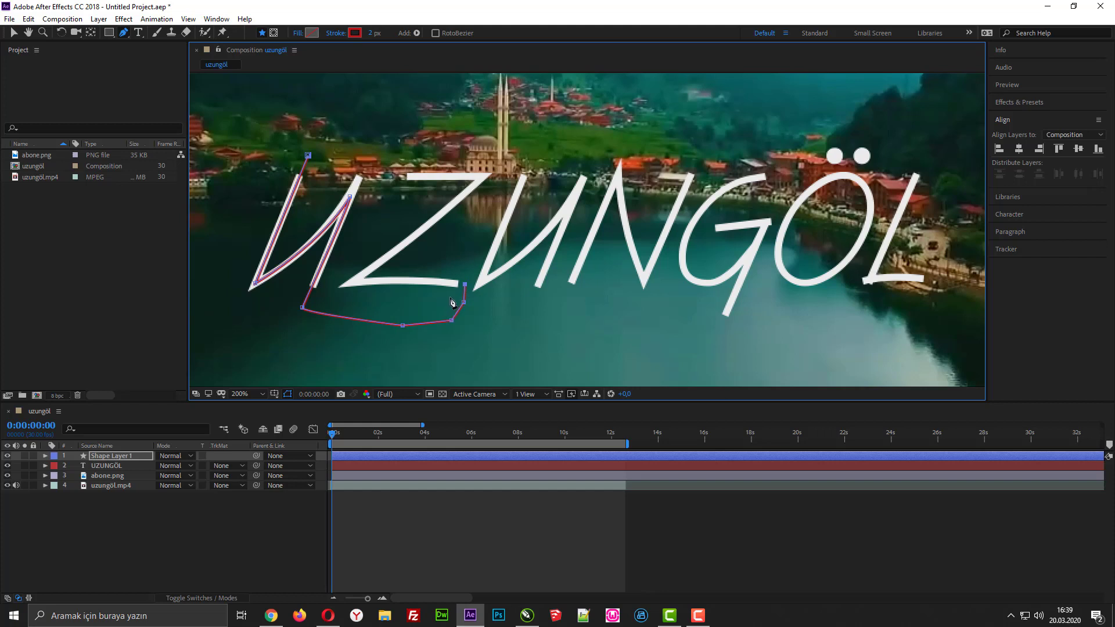
key("ctrl+z")
key("ctrl+z")
key("ctrl+z")
key("ctrl+z")
End the first U's path just below its right stroke and route it up between the letters to the start of the Z's upper bar
left_click(306, 303)
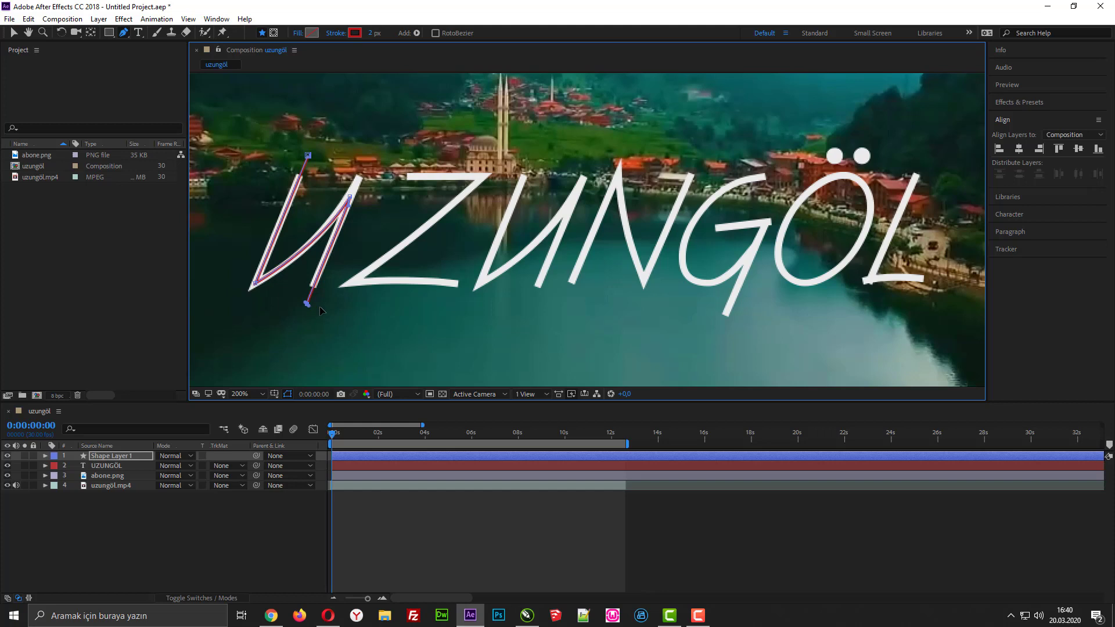
left_click(320, 306)
left_click(332, 284)
left_click(378, 175)
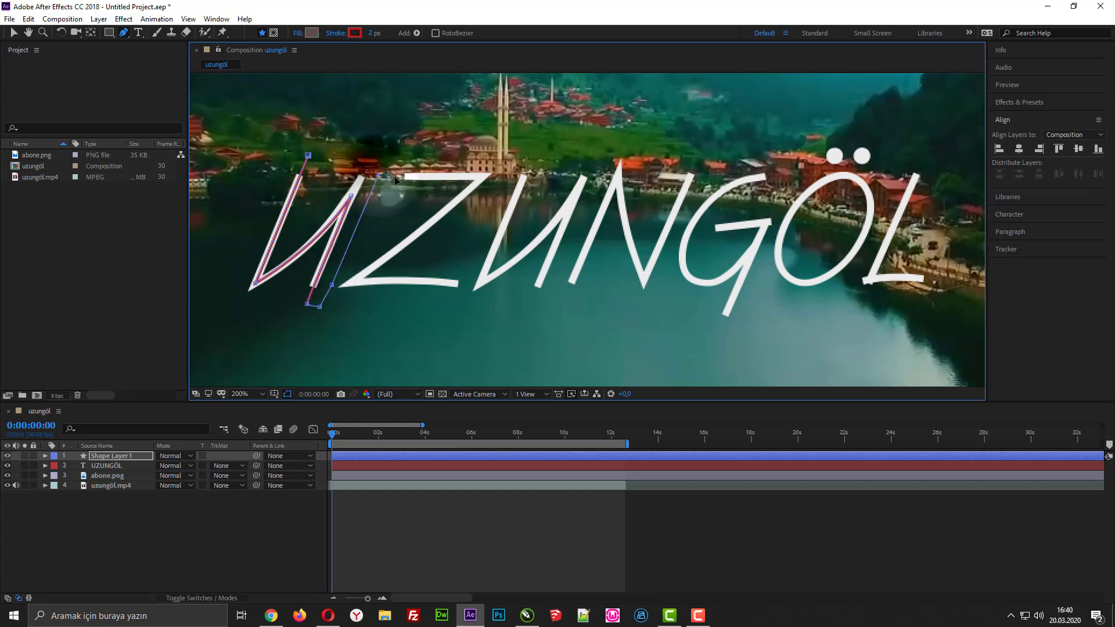
left_click(394, 177)
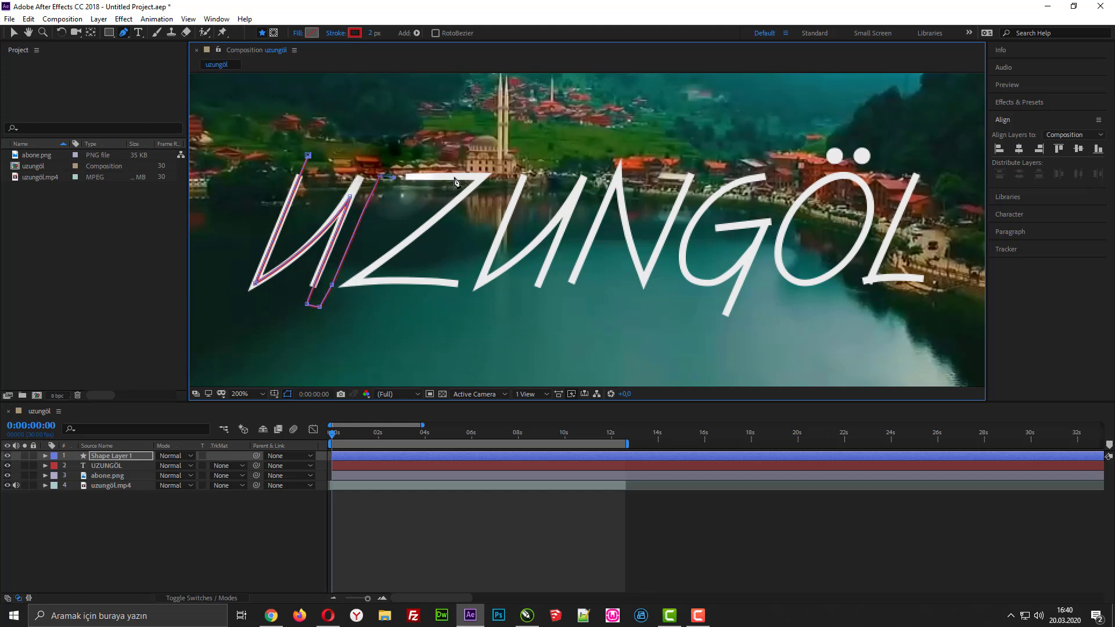
Trace the Z with the pen path along its upper bar, diagonal and lower bar
left_click(482, 175)
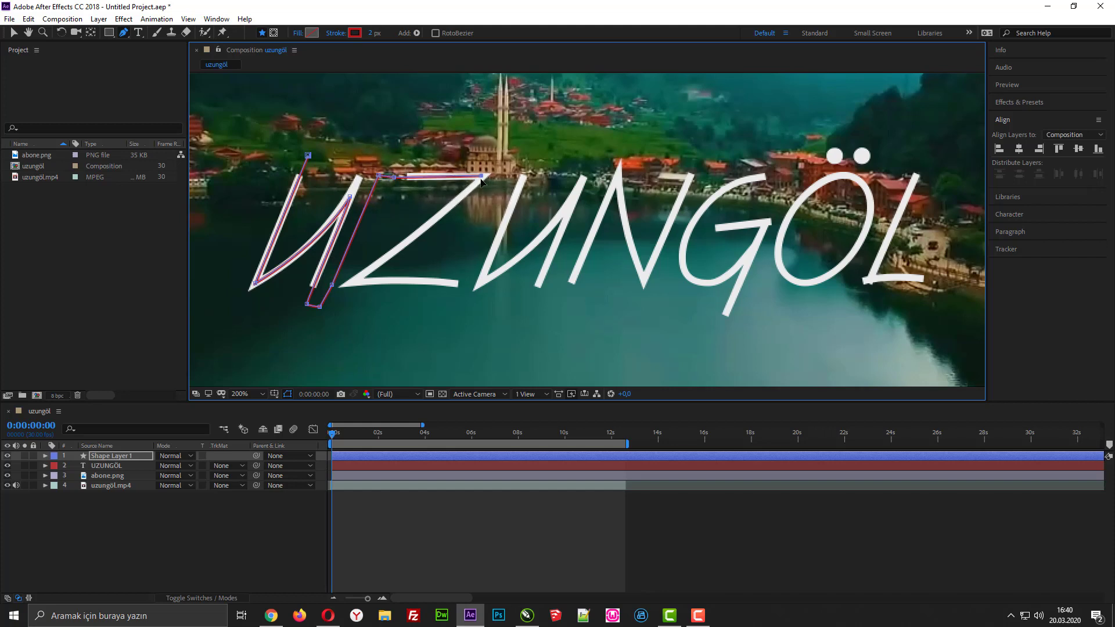
left_click(495, 176)
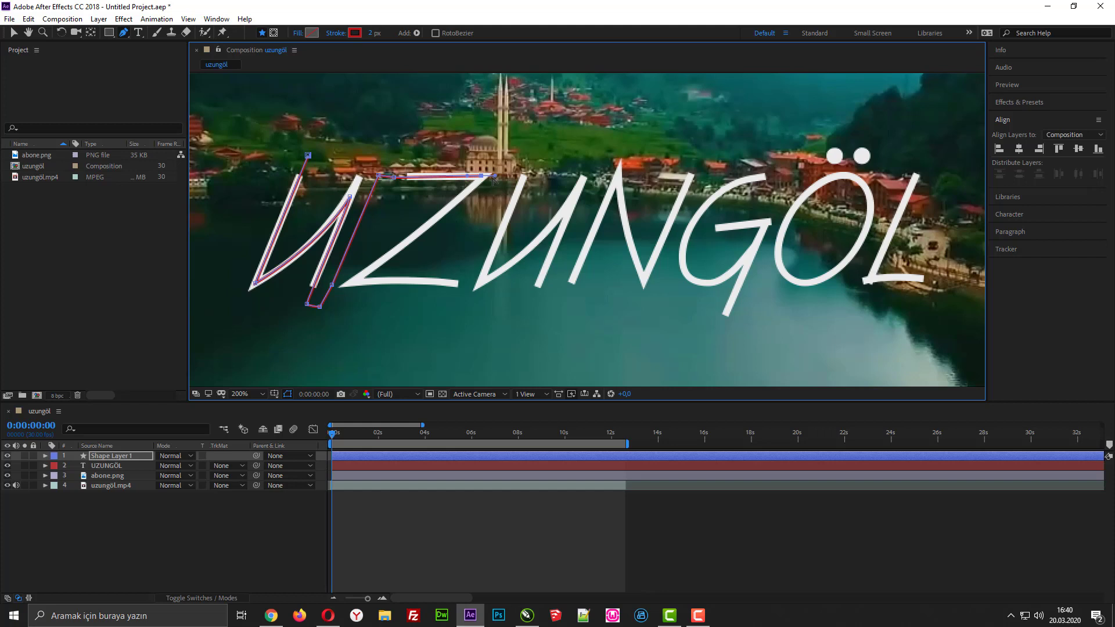
left_click_drag(495, 176, 476, 184)
left_click(356, 279)
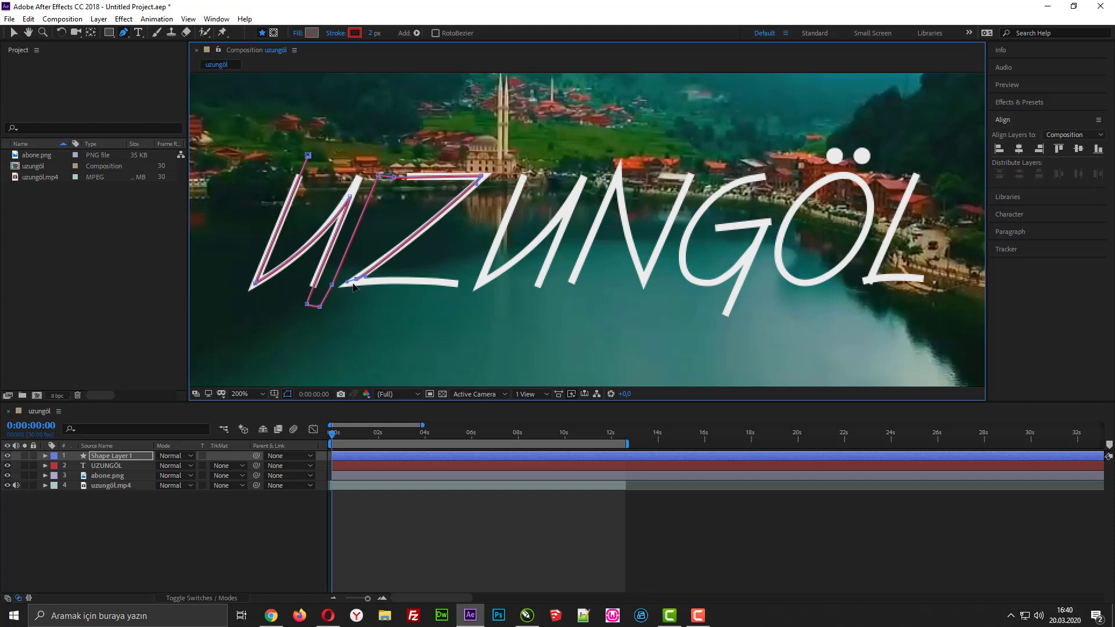
left_click_drag(348, 282, 366, 284)
left_click_drag(462, 283, 471, 284)
left_click_drag(460, 284, 469, 290)
Route the path from the end of the Z's lower bar up and over to the top of the second U's left stroke
left_click(487, 229)
left_click(497, 191)
left_click(506, 168)
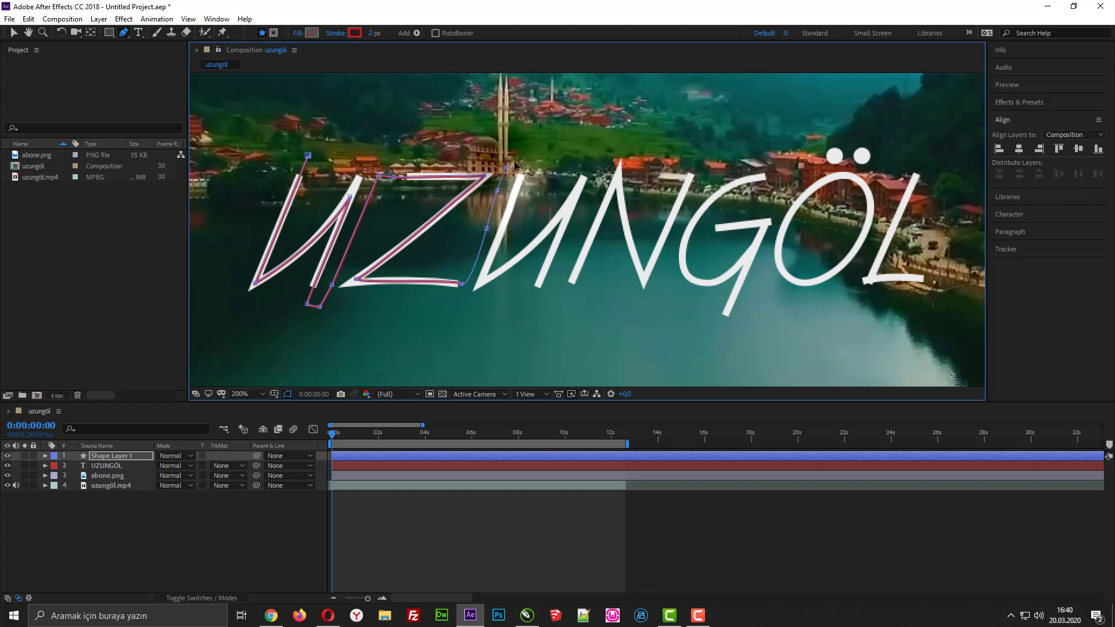
left_click_drag(522, 158, 531, 157)
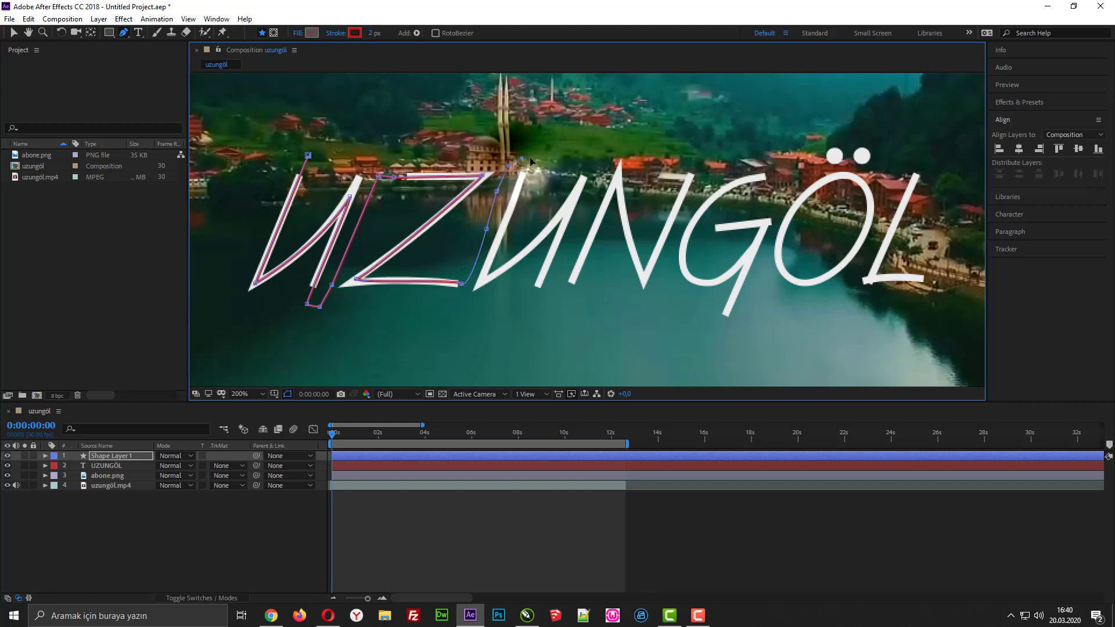
Trace the second U's left stroke and curved middle stroke, adjusting the lower corner point to fit the letter
left_click(481, 281)
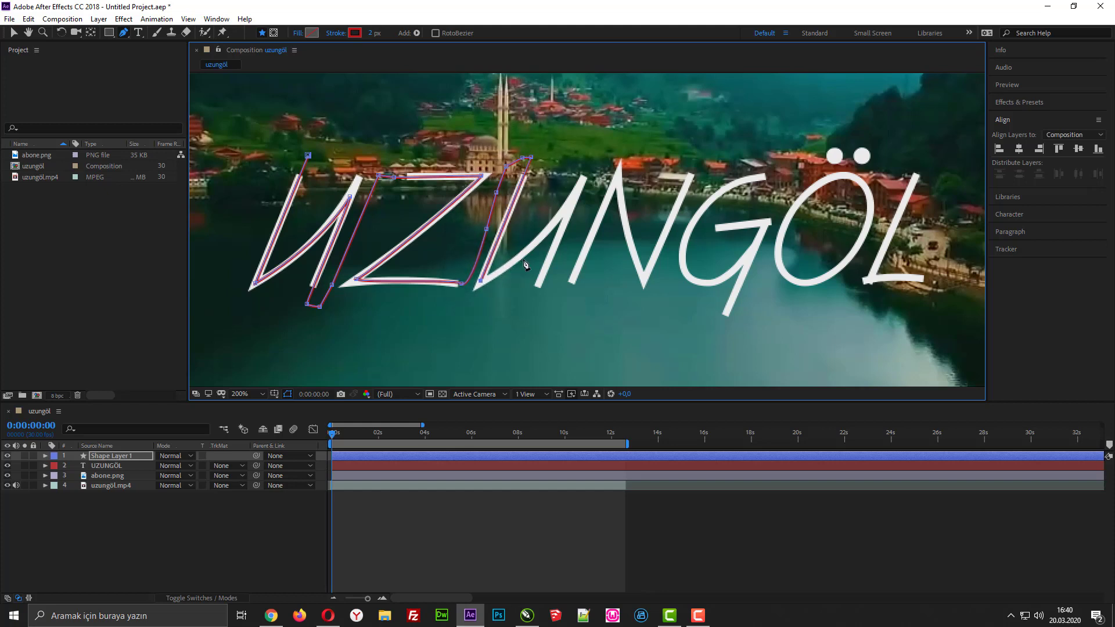
left_click_drag(574, 198, 589, 164)
left_click(482, 283)
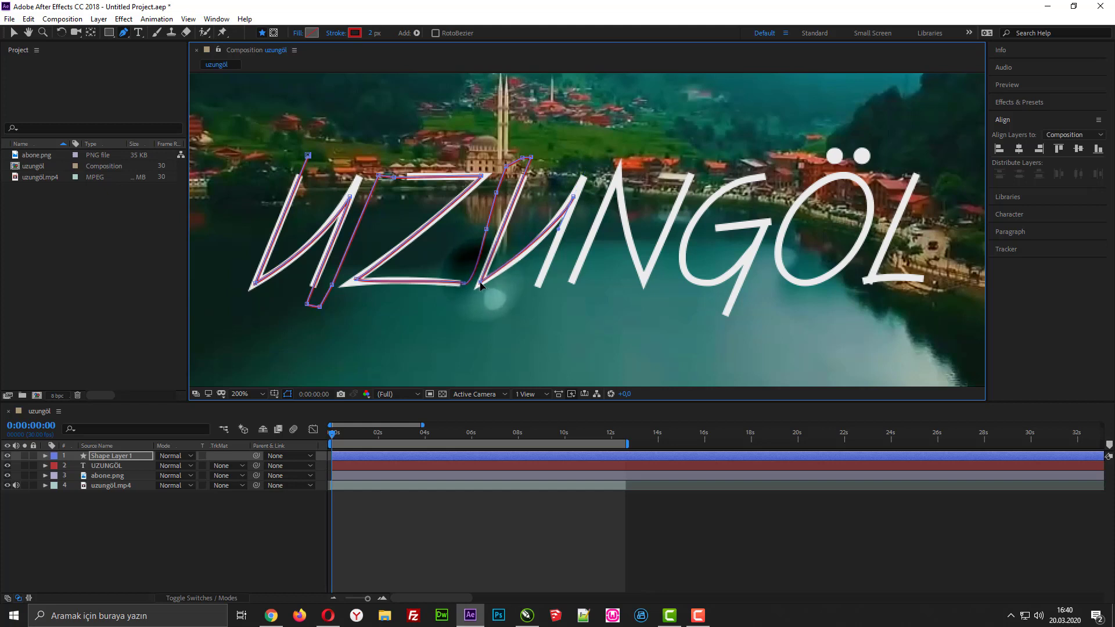
left_click(484, 284)
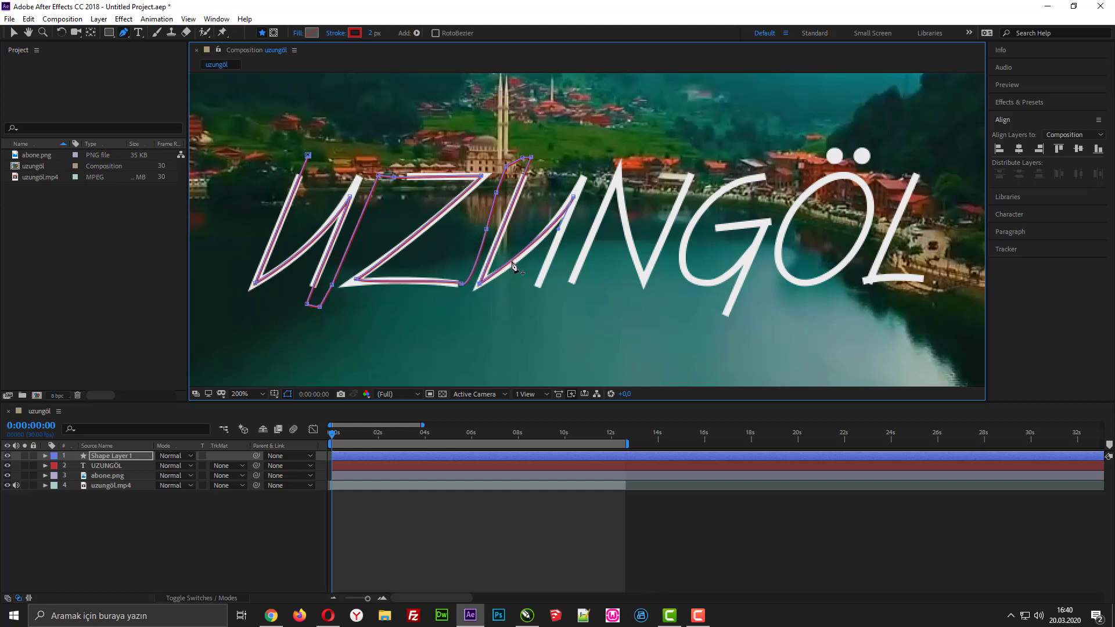
left_click(512, 262)
left_click_drag(511, 260, 513, 262)
left_click(534, 288)
left_click(533, 295)
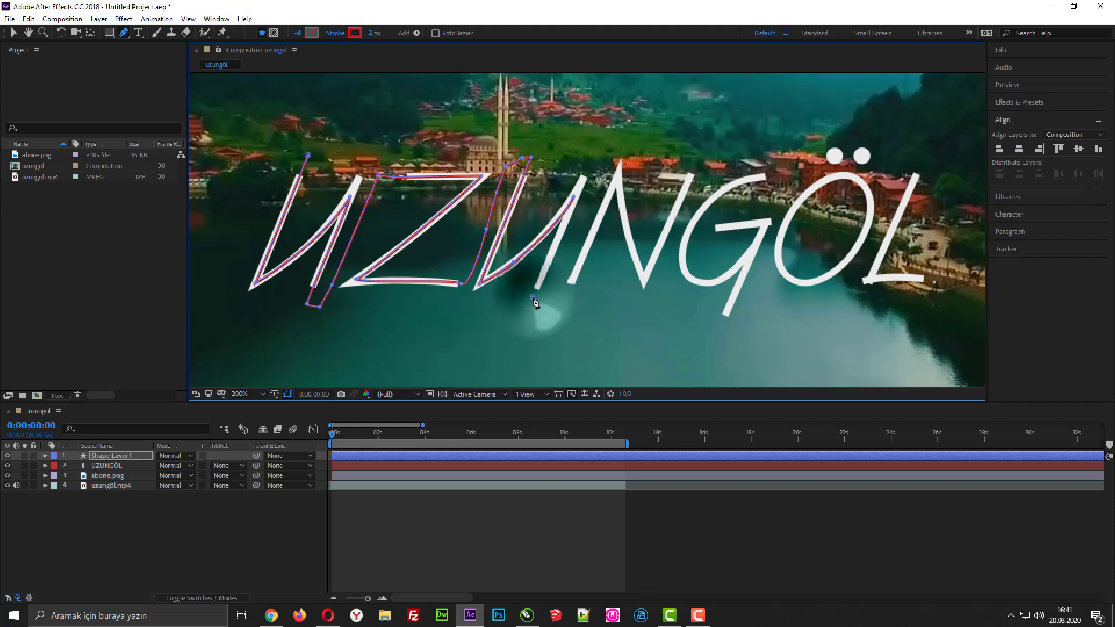
key("ctrl+z")
key("ctrl+z")
key("ctrl+z")
key("ctrl+z")
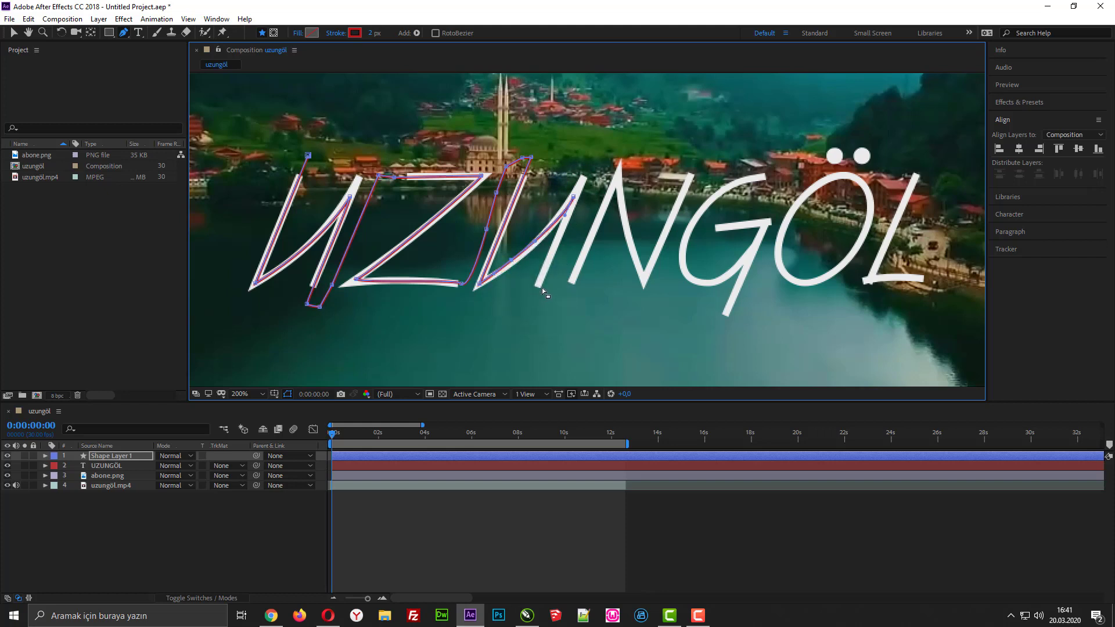
left_click(536, 294)
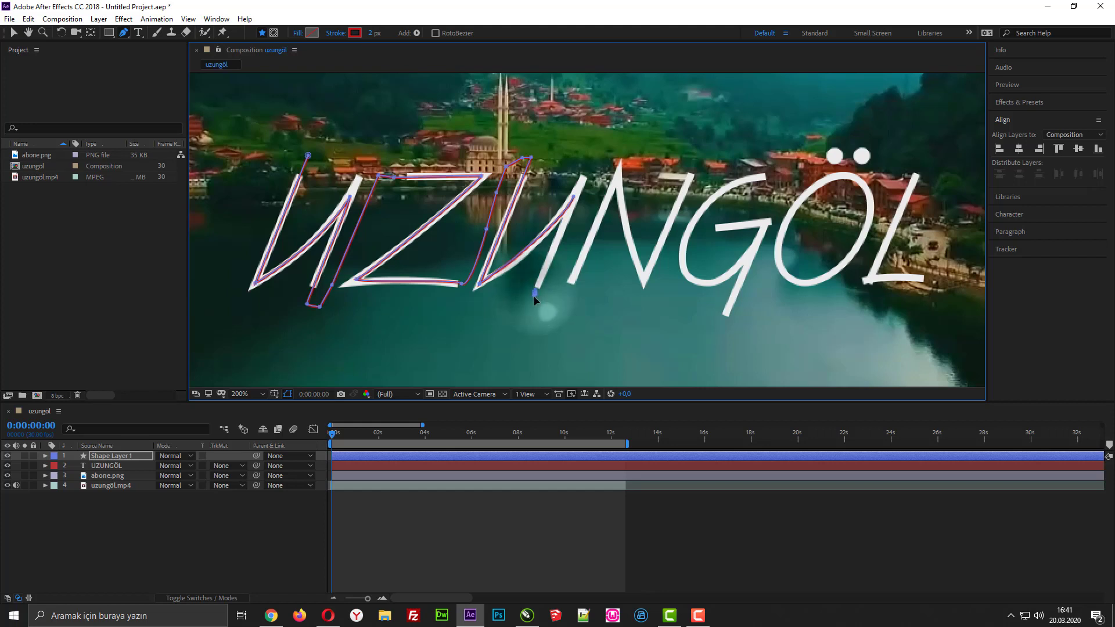
key("ctrl+z")
key("ctrl+z")
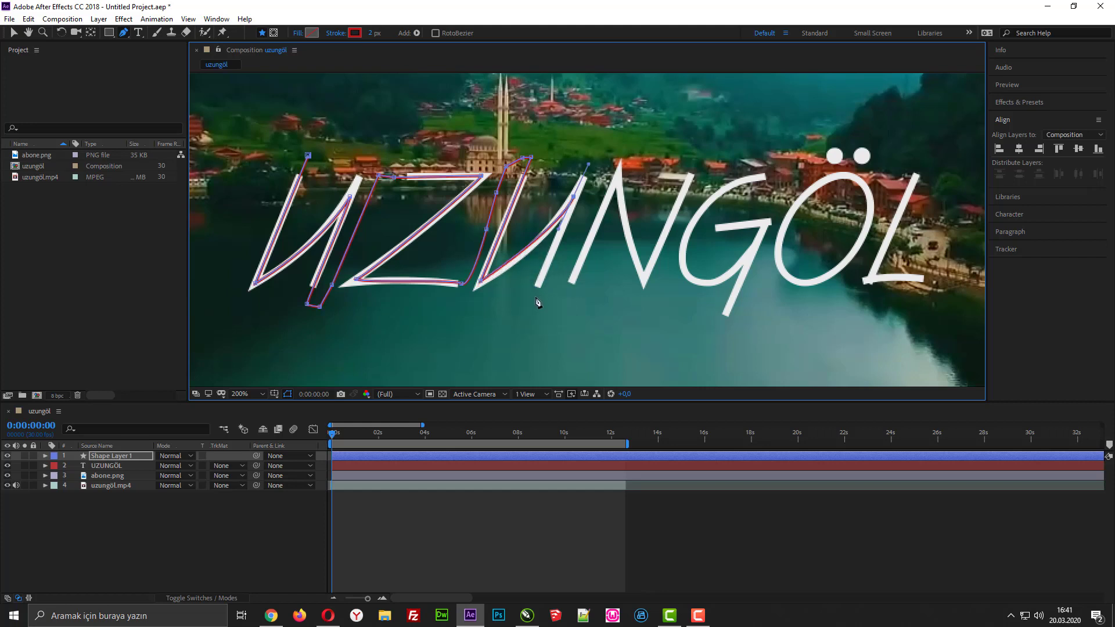
Finish the second U's right stroke, loop the path beneath it to the N, and trace the N's left and diagonal strokes
mouse_move(534, 296)
left_mouse_down()
mouse_move(532, 308)
mouse_move(557, 313)
left_mouse_up()
left_click(569, 289)
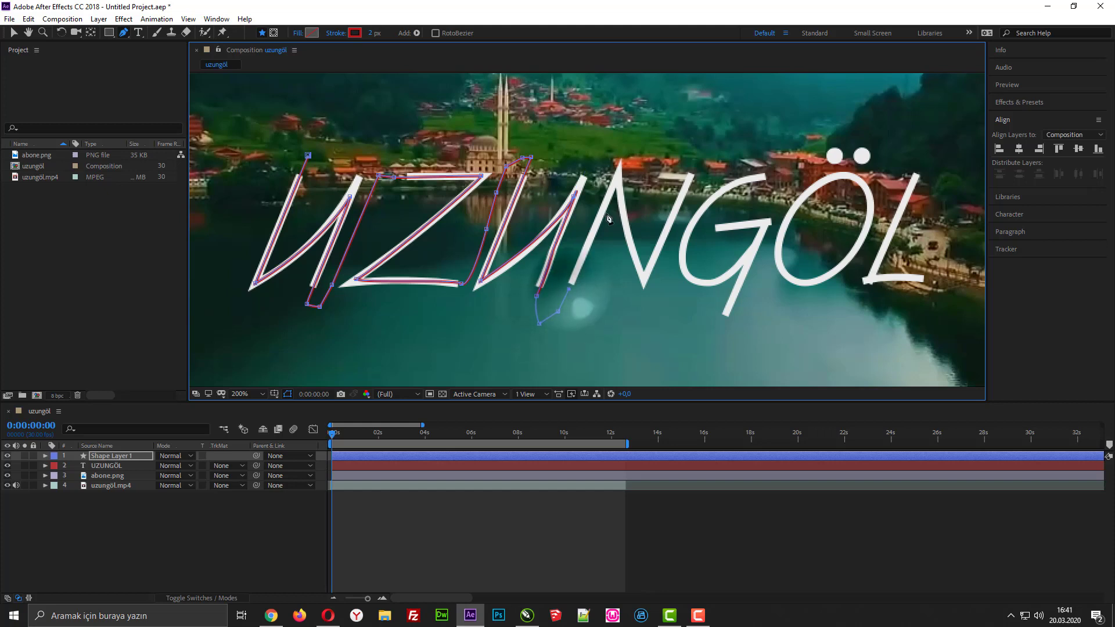
left_click(617, 174)
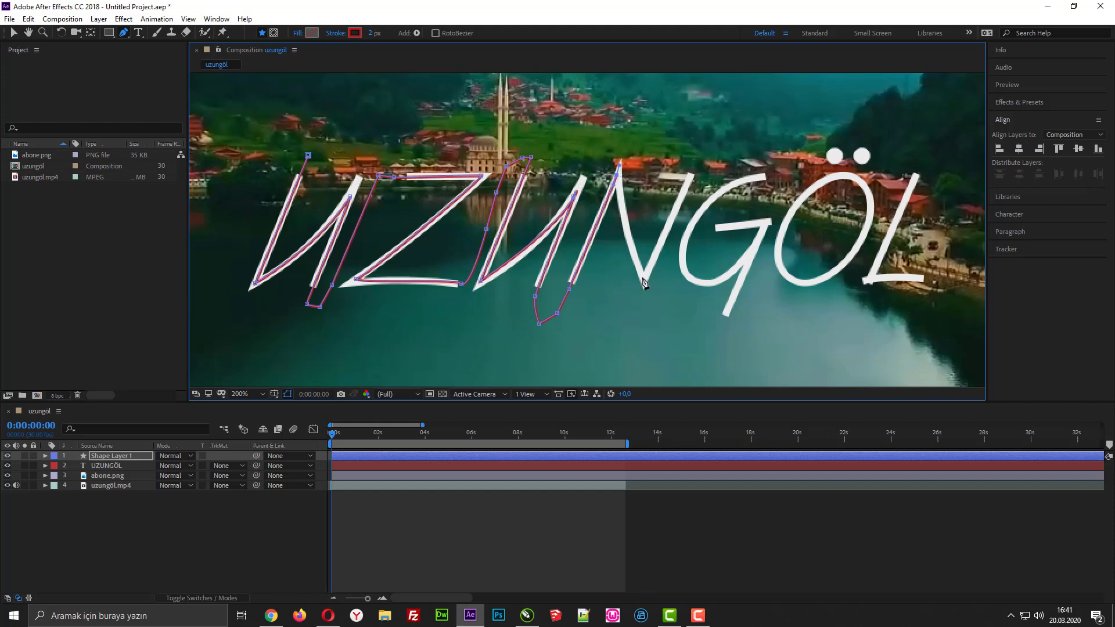
mouse_move(642, 277)
left_mouse_down()
mouse_move(663, 288)
mouse_move(659, 314)
mouse_move(650, 280)
left_mouse_up()
Carry the pen path from the top of the N over to the G, and trace the G's curved bowl and crossbar
left_click_drag(697, 159, 779, 175)
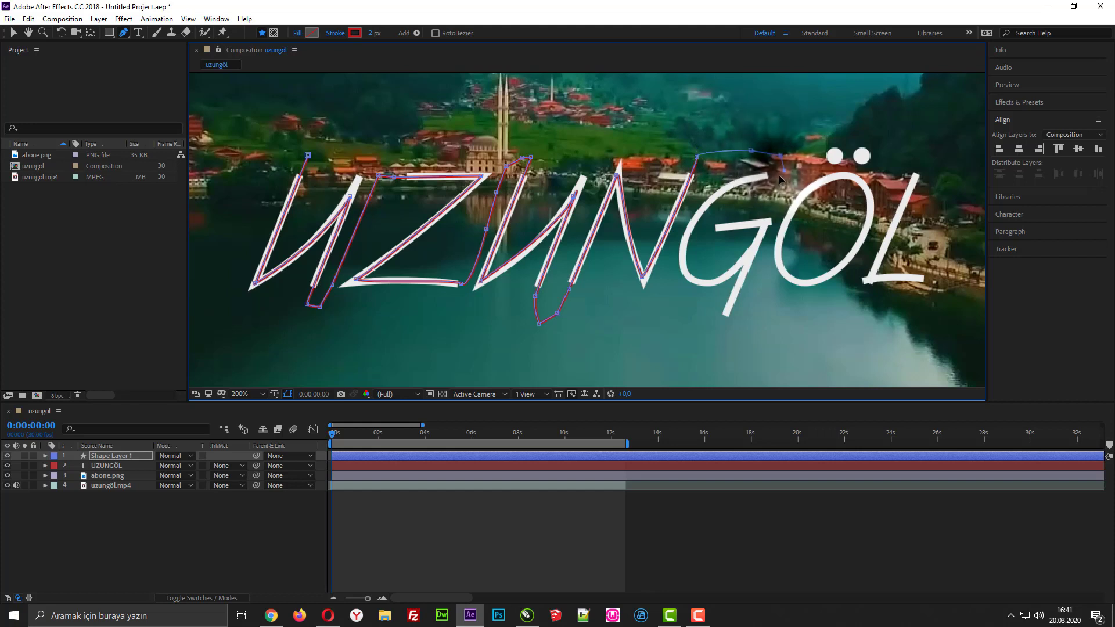
left_click(777, 176)
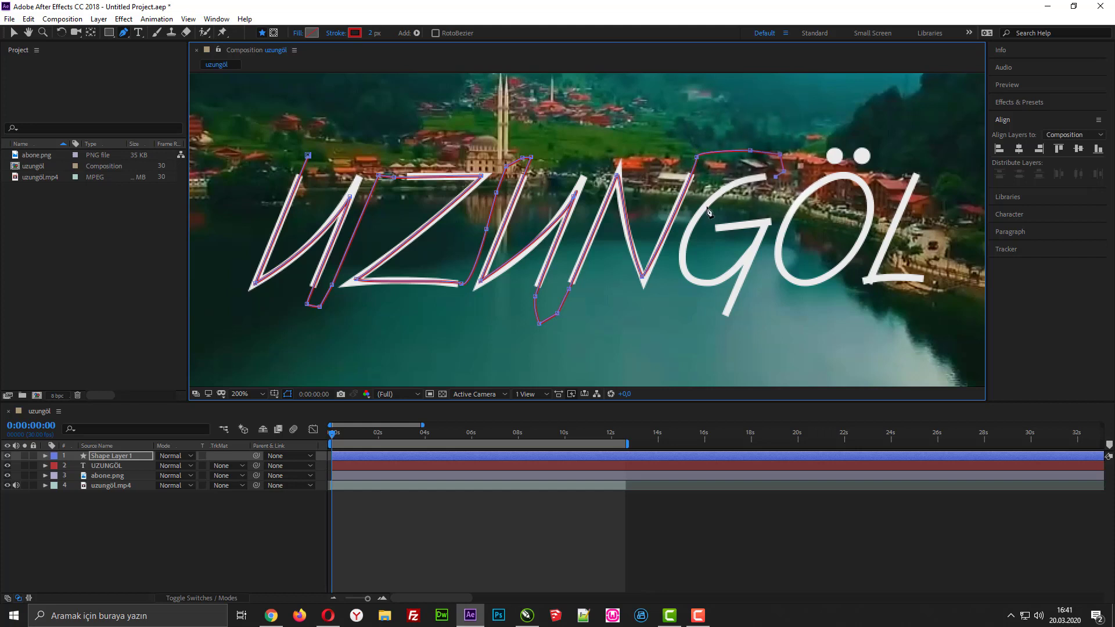
left_click_drag(715, 198, 693, 220)
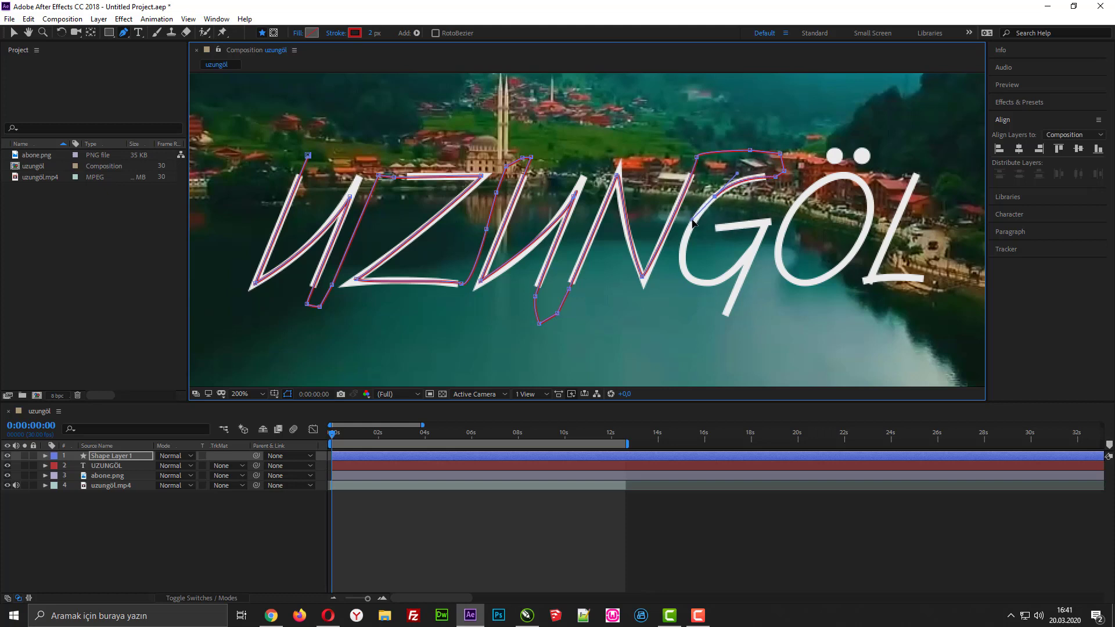
left_click_drag(682, 262, 757, 236)
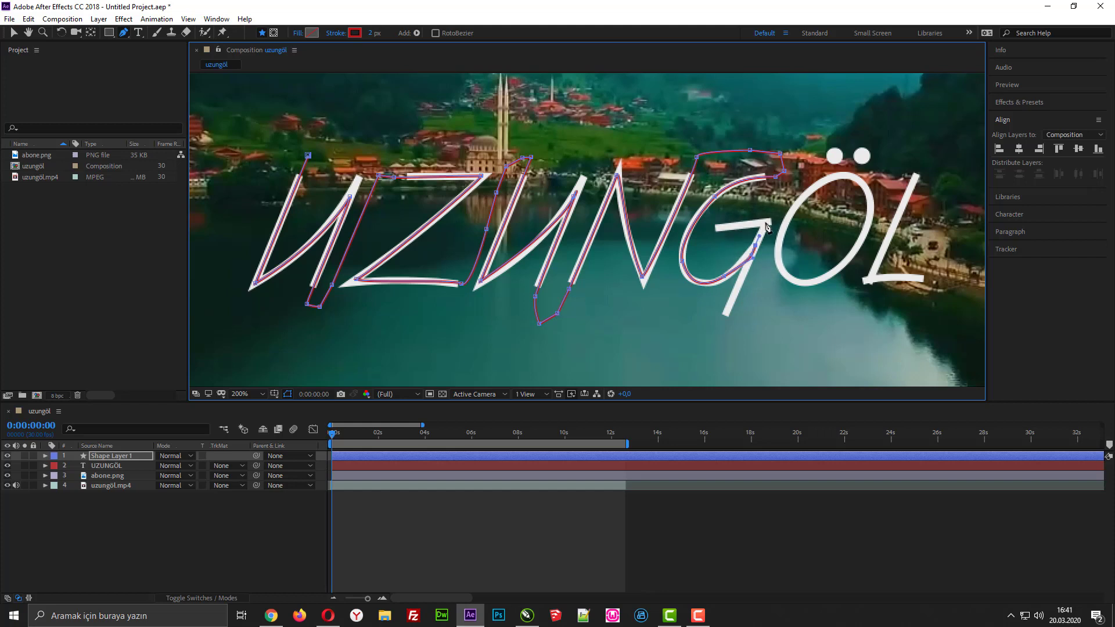
left_click_drag(765, 223, 759, 227)
left_click(705, 228)
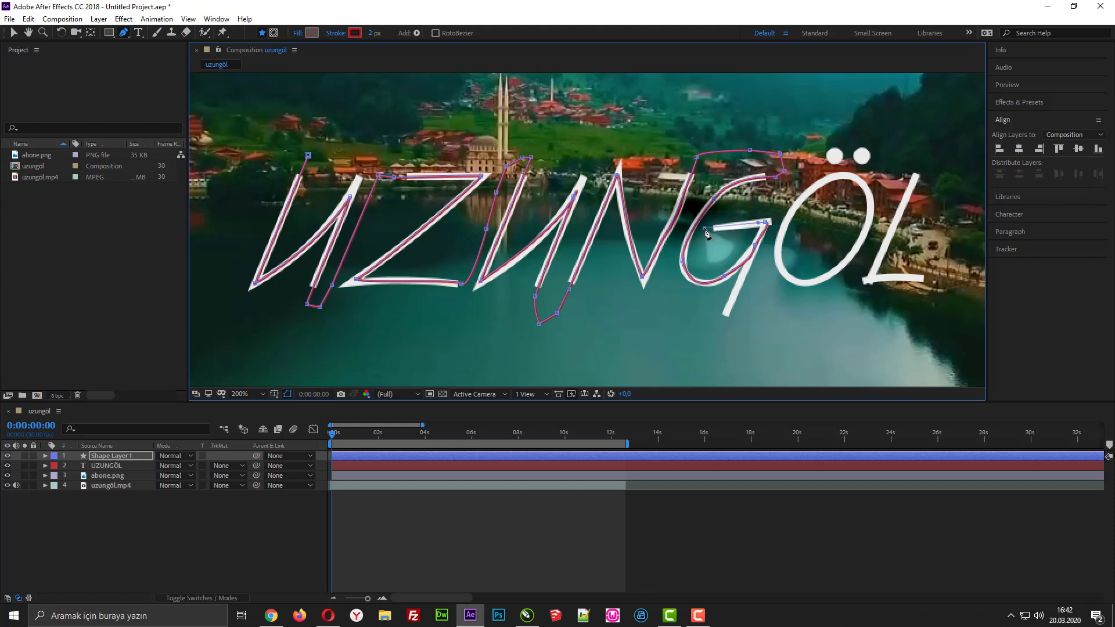
Loop the path from the crossbar's left end over and around the G's right side, and trace the G's slanted tail
left_click(739, 212)
left_click(762, 204)
left_click(779, 206)
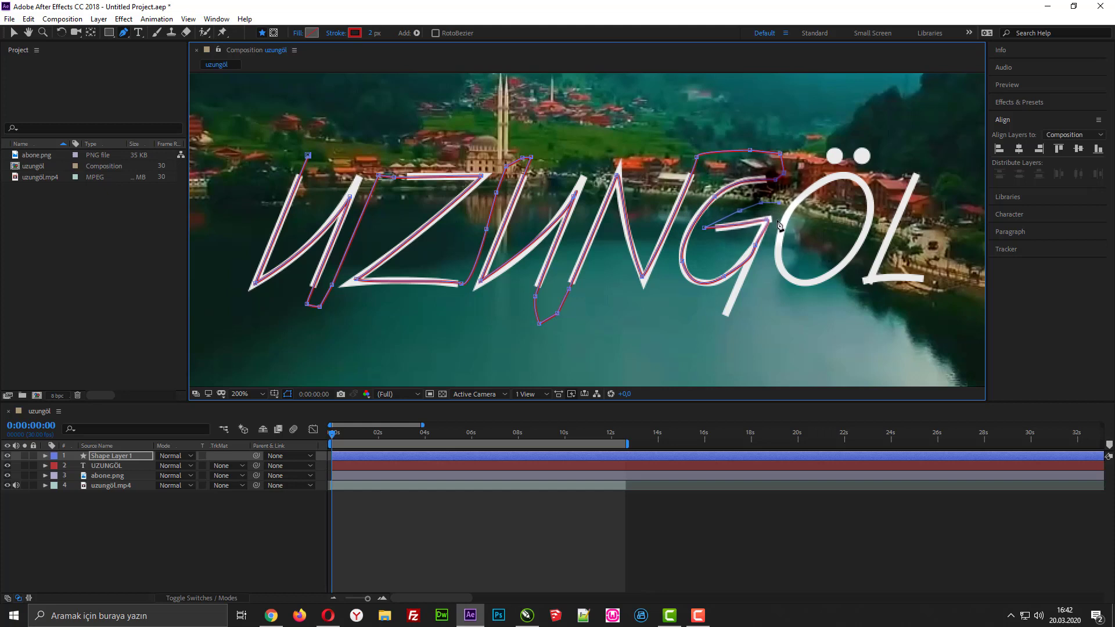
left_click(775, 221)
left_click(769, 238)
left_click(763, 254)
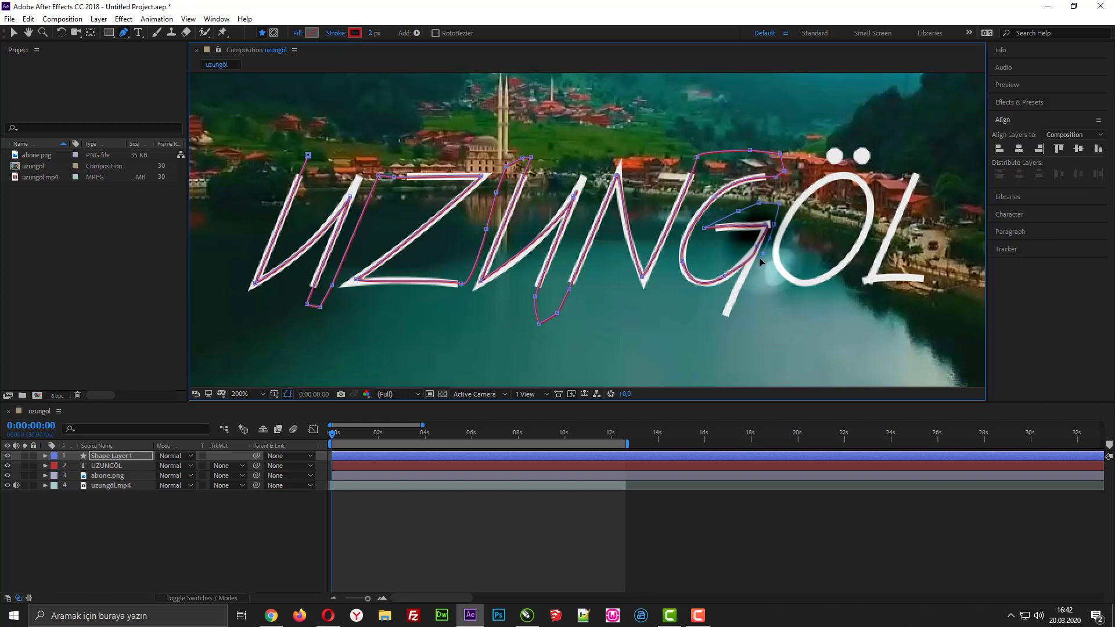
left_click(757, 263)
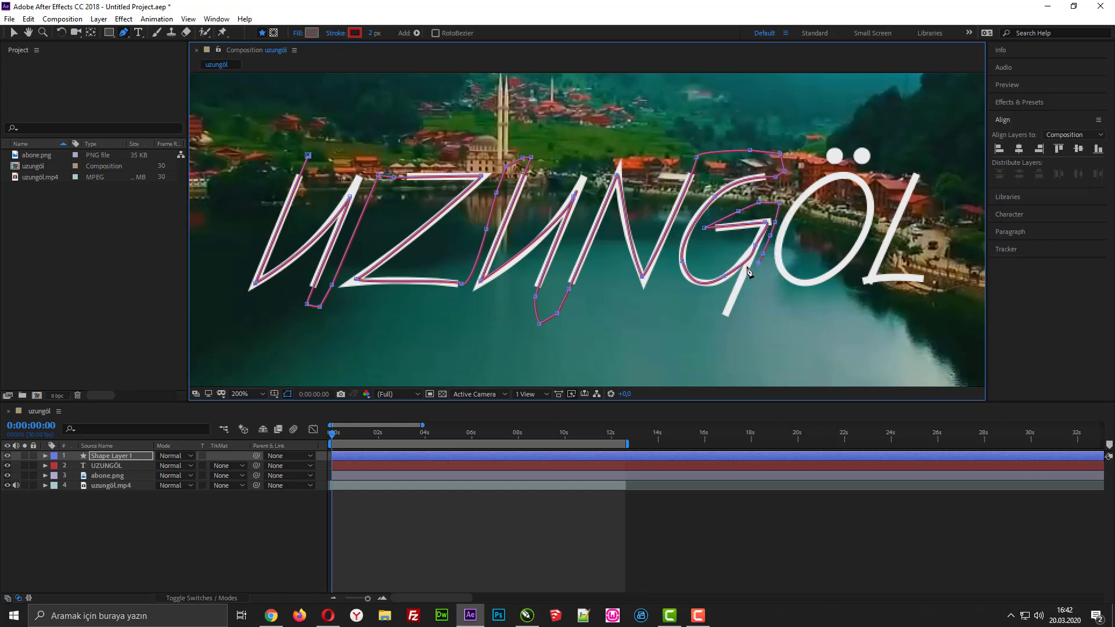
left_click(746, 266)
left_click(720, 324)
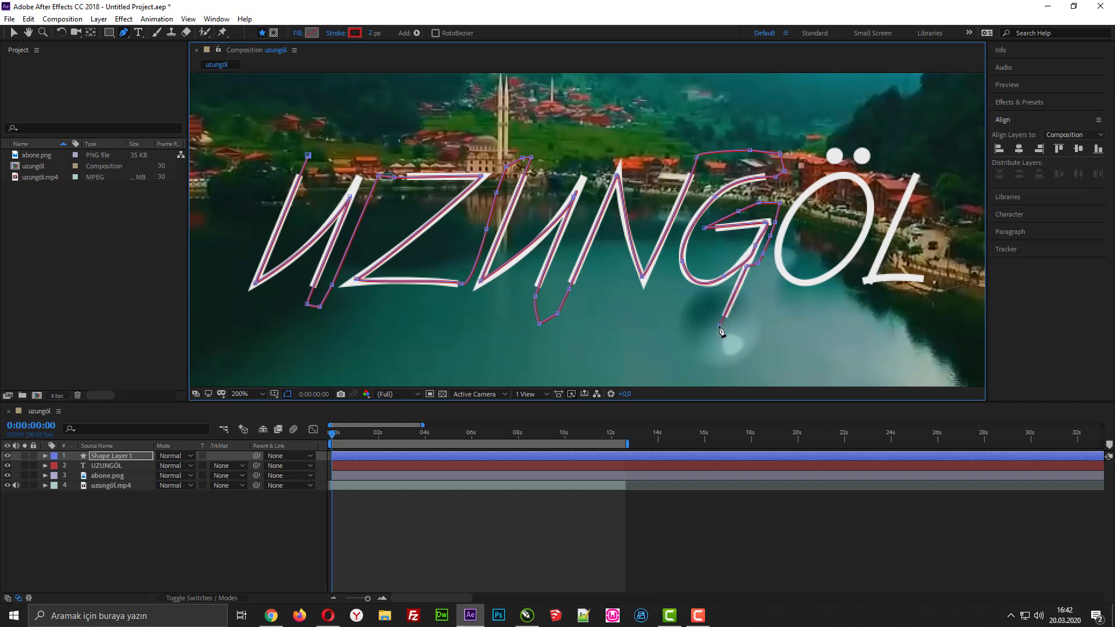
Route the path from the end of the G's tail in a curve below the letters up to the bottom of the Ö
left_click(733, 344)
left_click(767, 337)
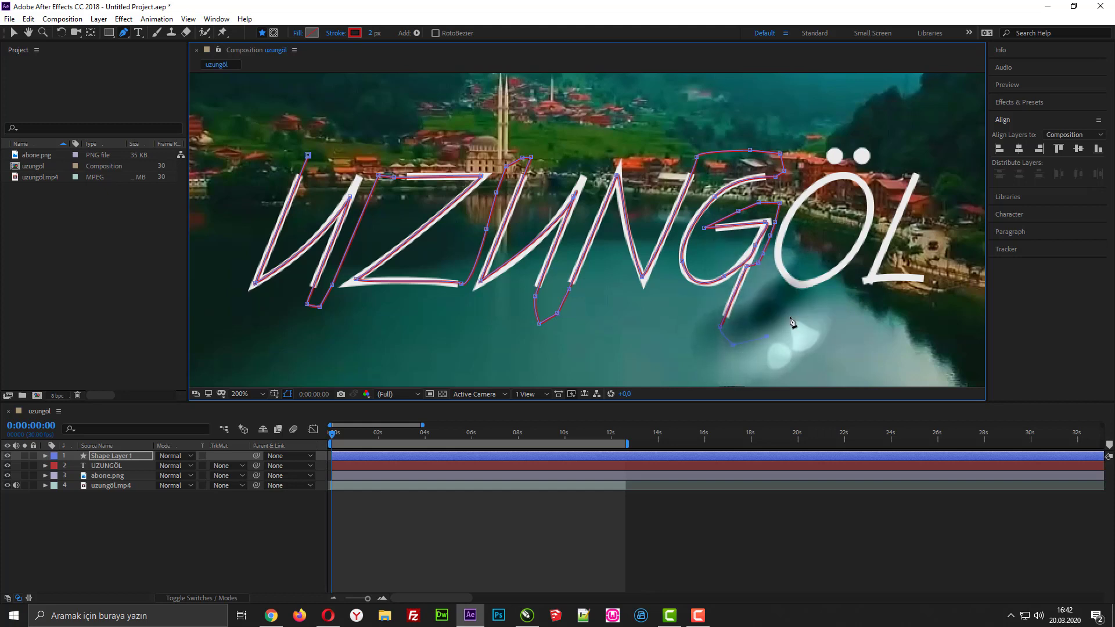
left_click(789, 314)
left_click(795, 298)
left_click(805, 281)
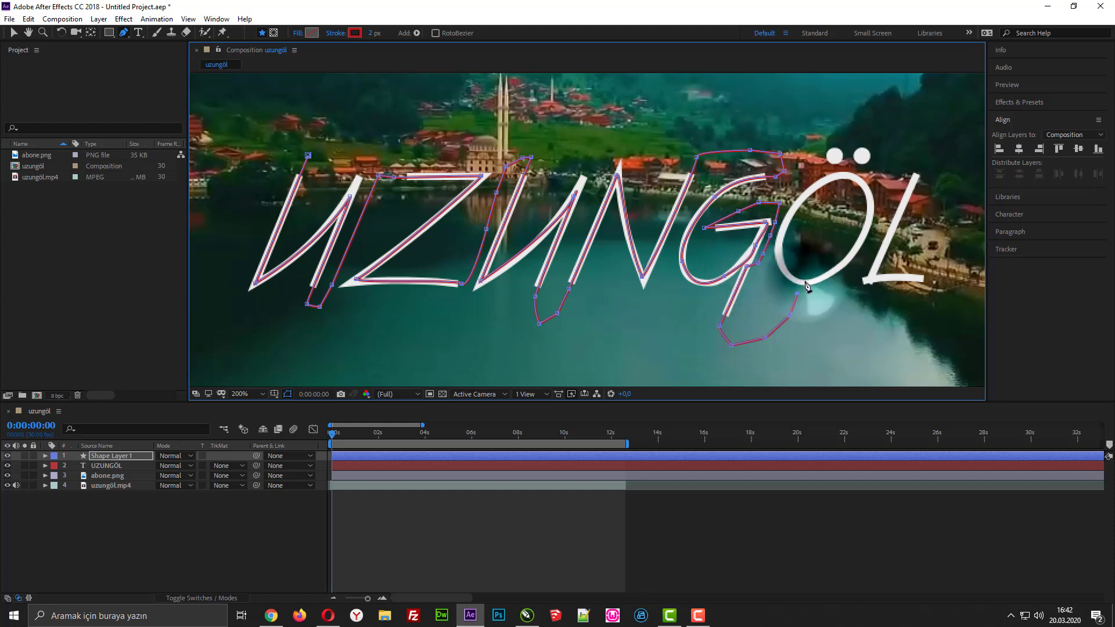
Trace the Ö's oval all the way around with curved path segments, ending beside its starting point at the bottom
left_click_drag(857, 246, 827, 180)
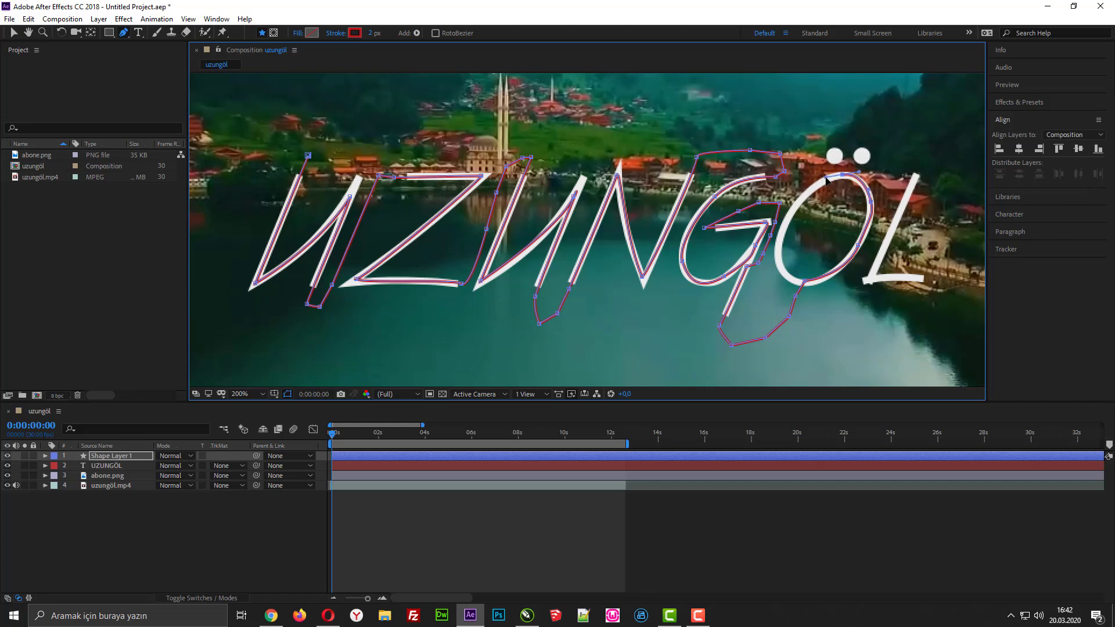
left_click_drag(788, 215, 798, 282)
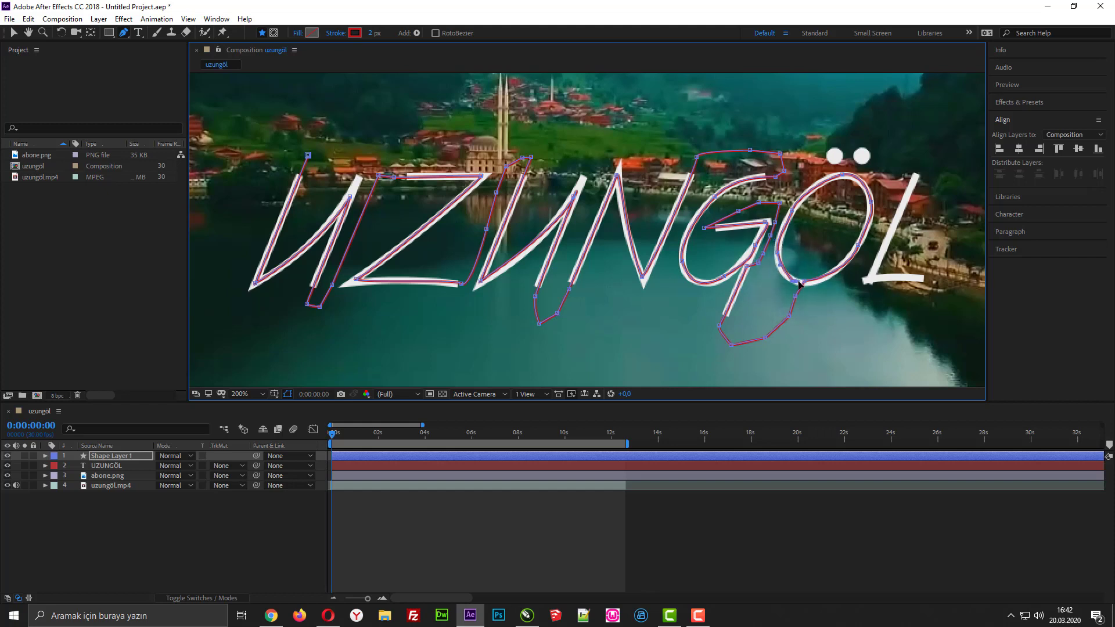
scroll(816, 284, "up", 1)
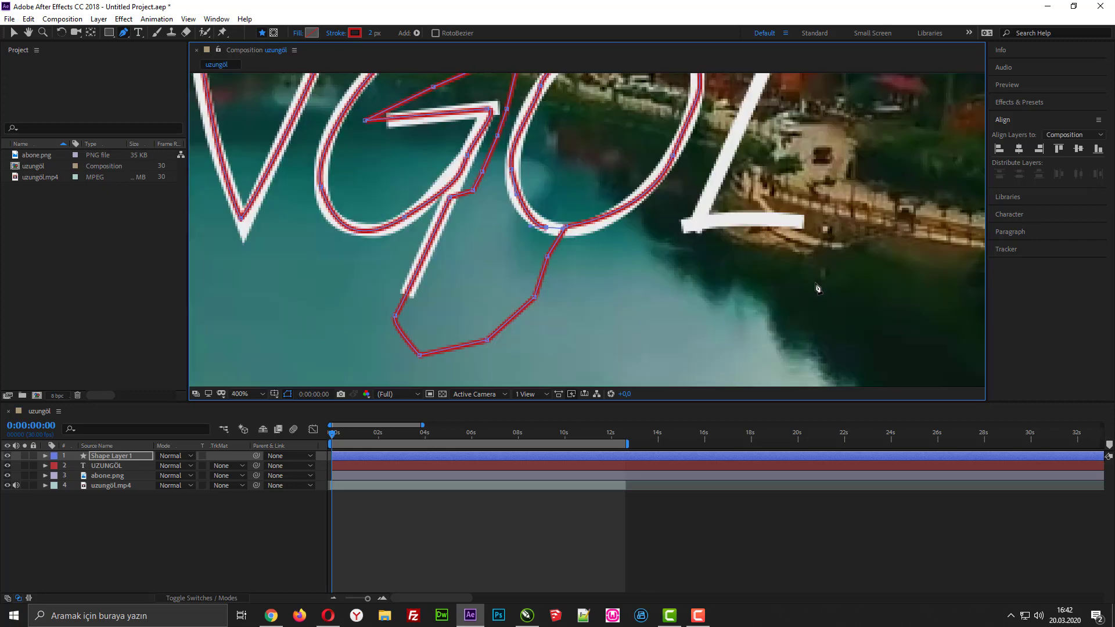
scroll(562, 229, "up", 1)
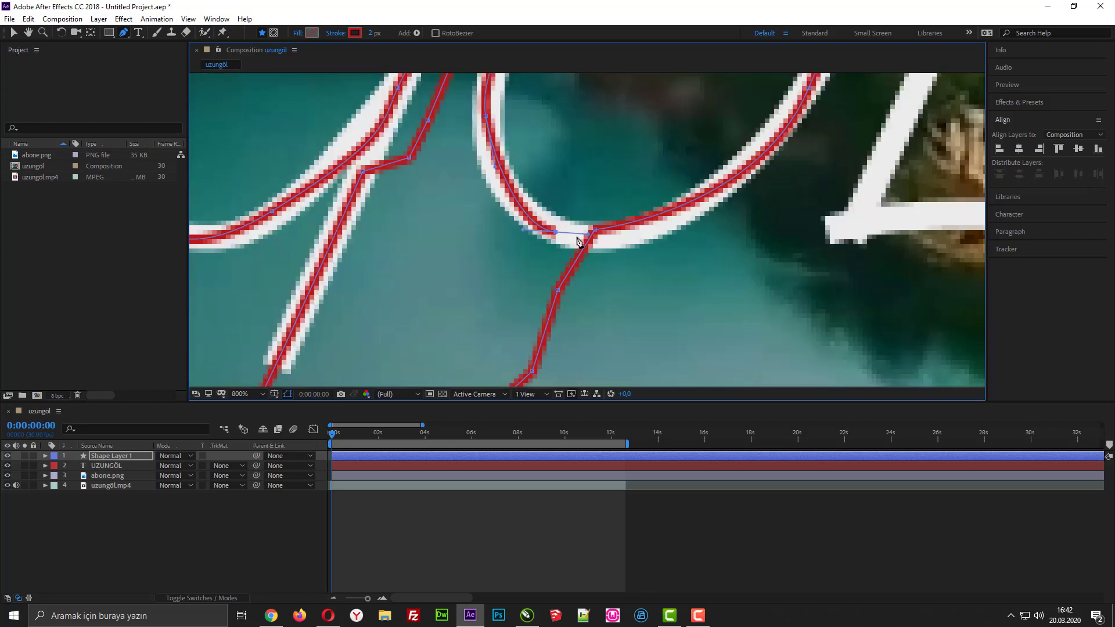
left_click(573, 236)
Route the path from the bottom of the Ö beneath the L and up past the right end of its base
left_click(656, 308)
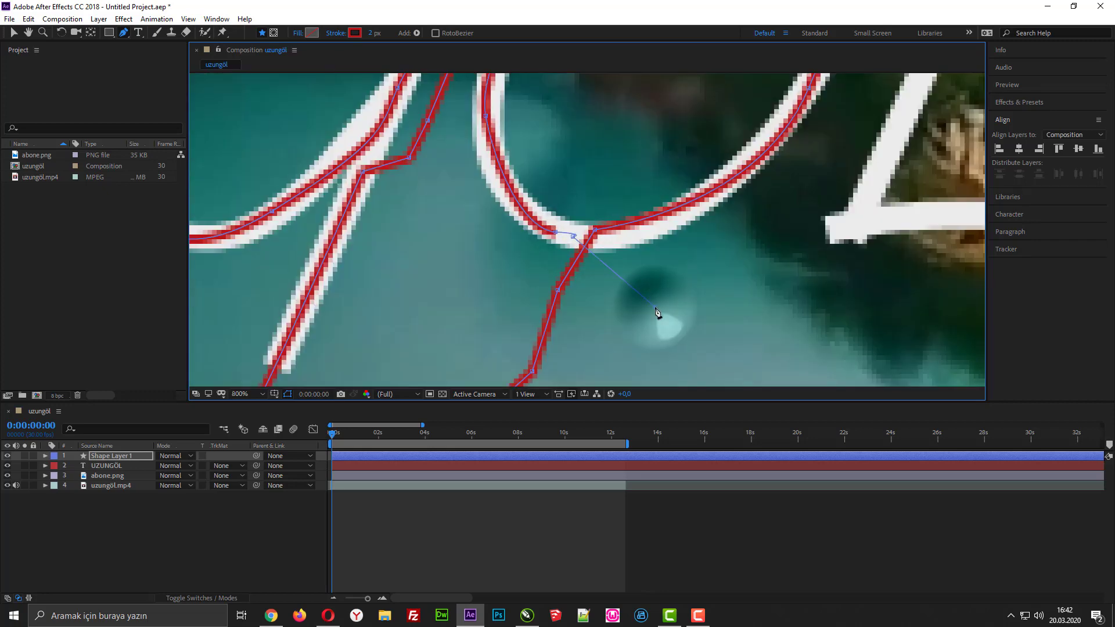
scroll(658, 314, "down", 3)
scroll(660, 185, "up", 1)
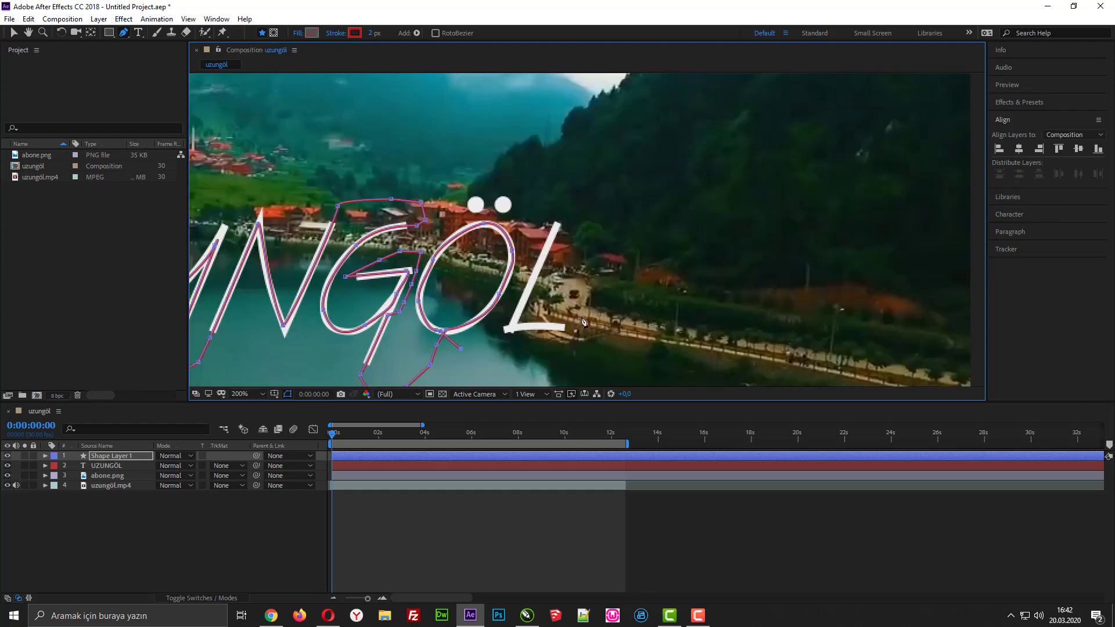
left_click(656, 231)
scroll(576, 332, "up", 1)
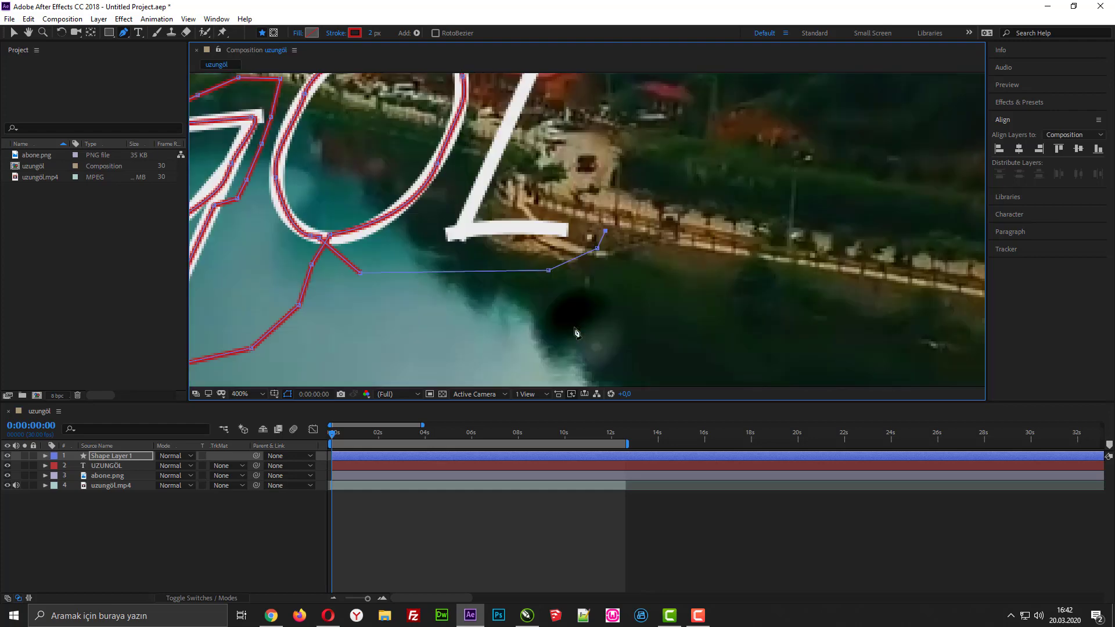
Trace the L's base from right to left and its slanted stem up to just beyond the top
left_click(579, 231)
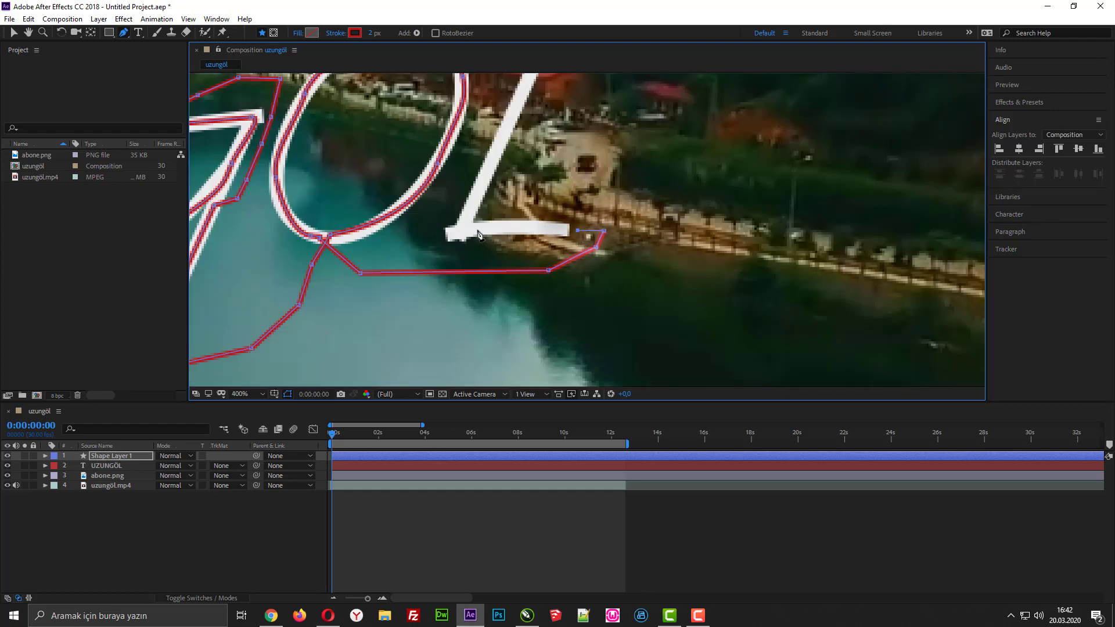
left_click(455, 231)
mouse_move(453, 230)
left_mouse_down()
mouse_move(436, 220)
mouse_move(456, 231)
mouse_move(465, 216)
left_mouse_up()
key("comma")
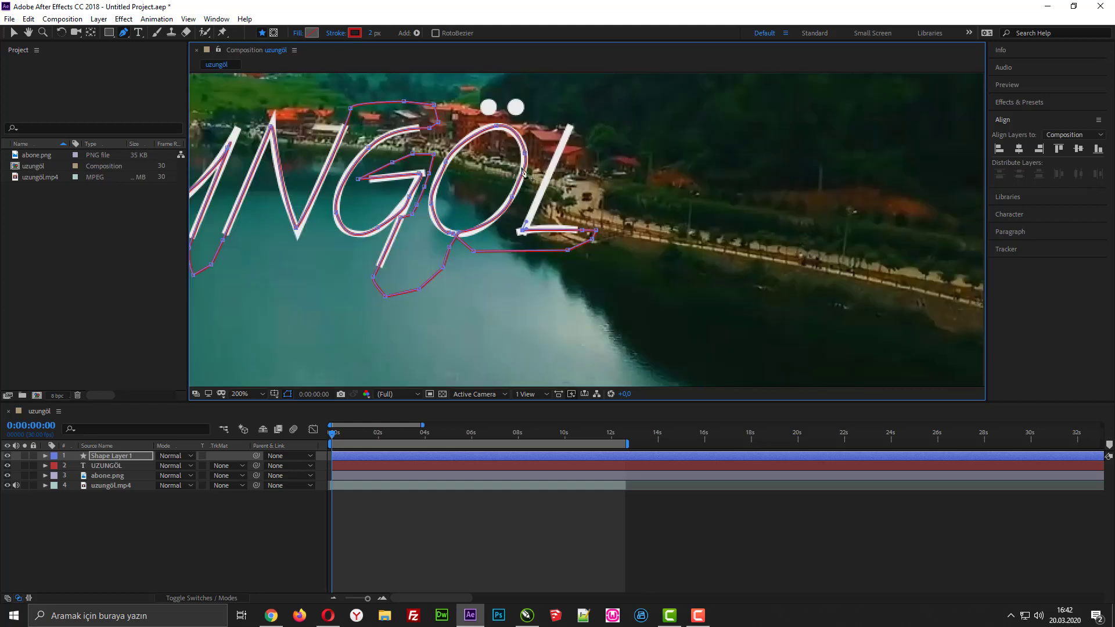
key("period")
left_click_drag(584, 261, 591, 257)
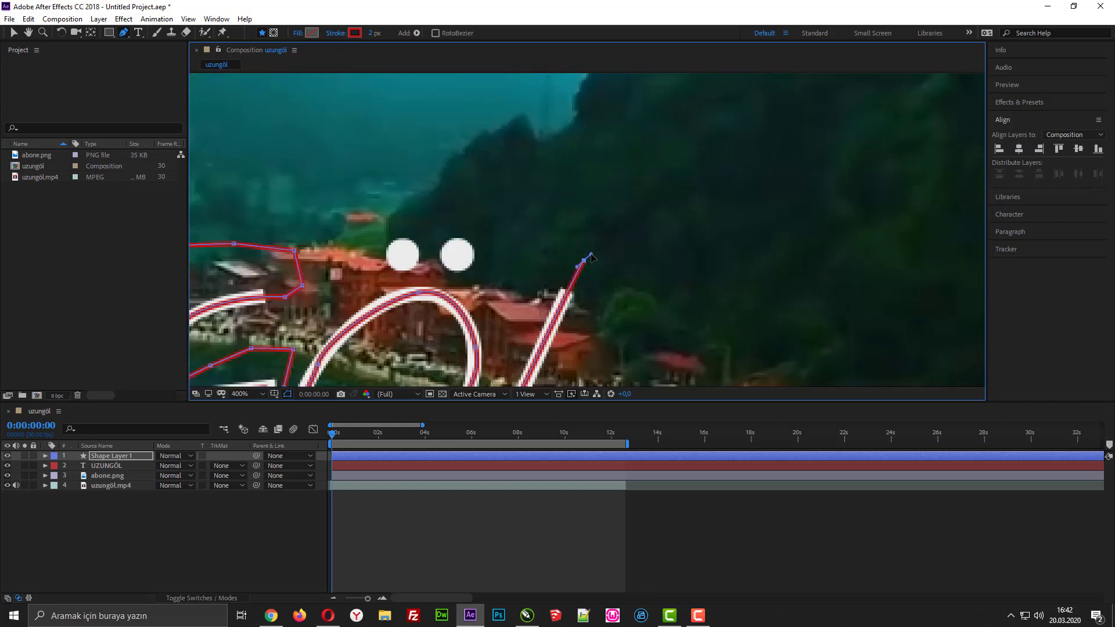
Extend the path from above the L leftward through the two dots of the Ö
left_click(557, 246)
left_click(514, 254)
left_click(470, 256)
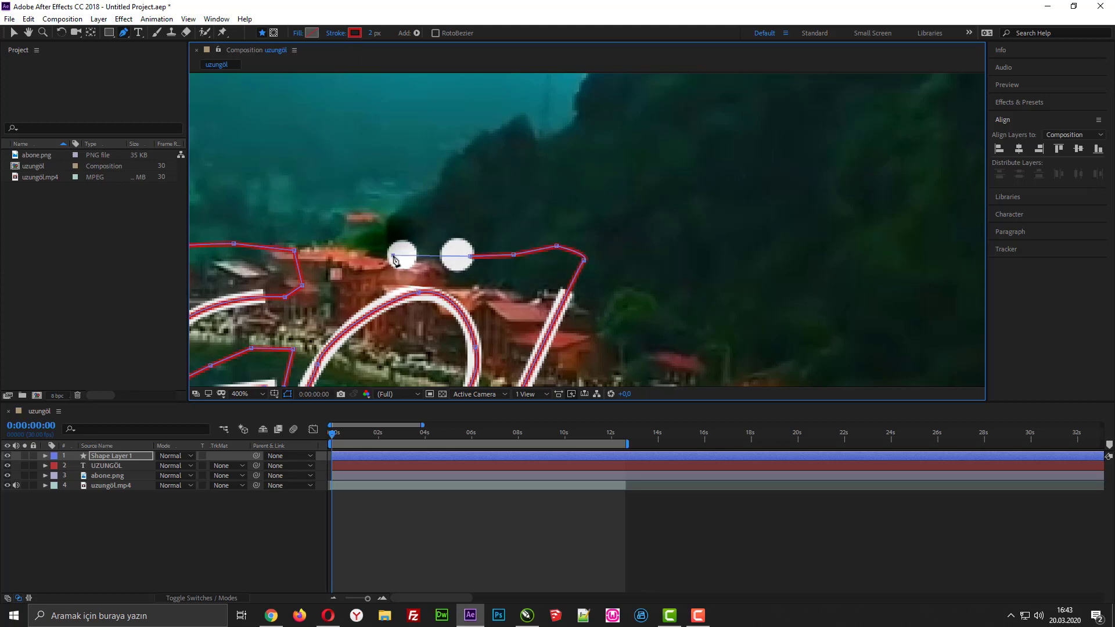
Set the stroke width of the traced path in Shape Layer 1 to 12 px
key("comma")
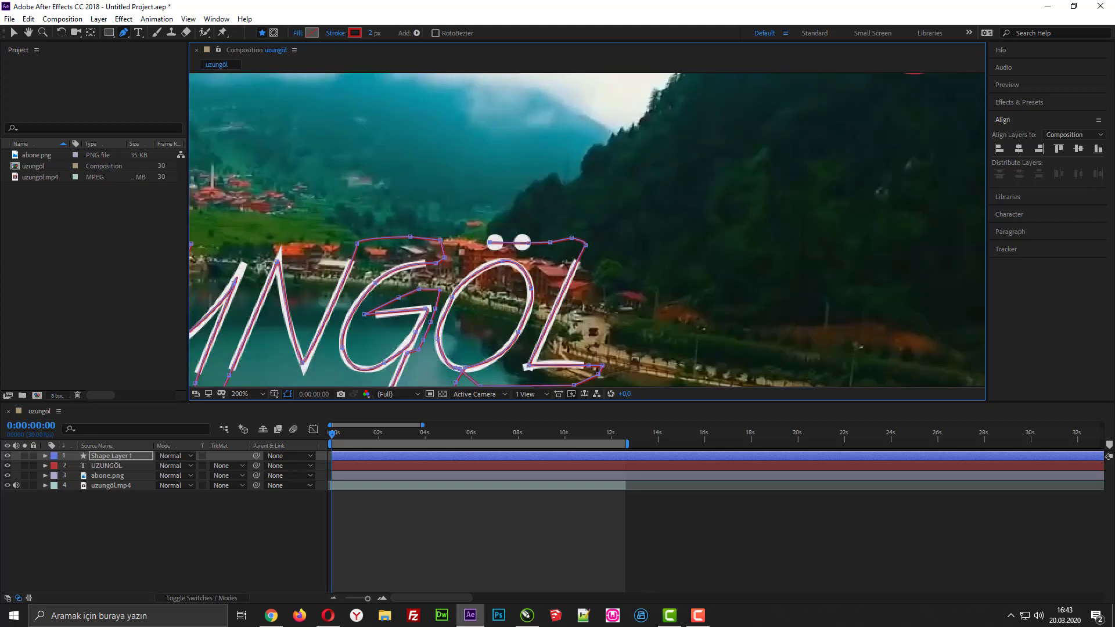
key("F9")
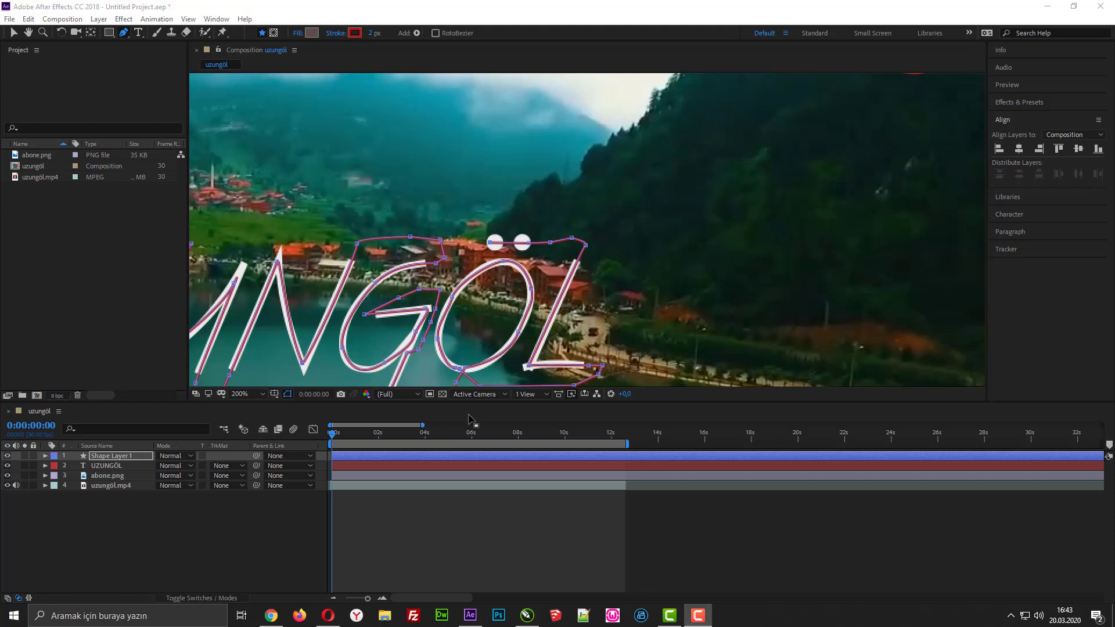
left_click(262, 396)
left_click(254, 190)
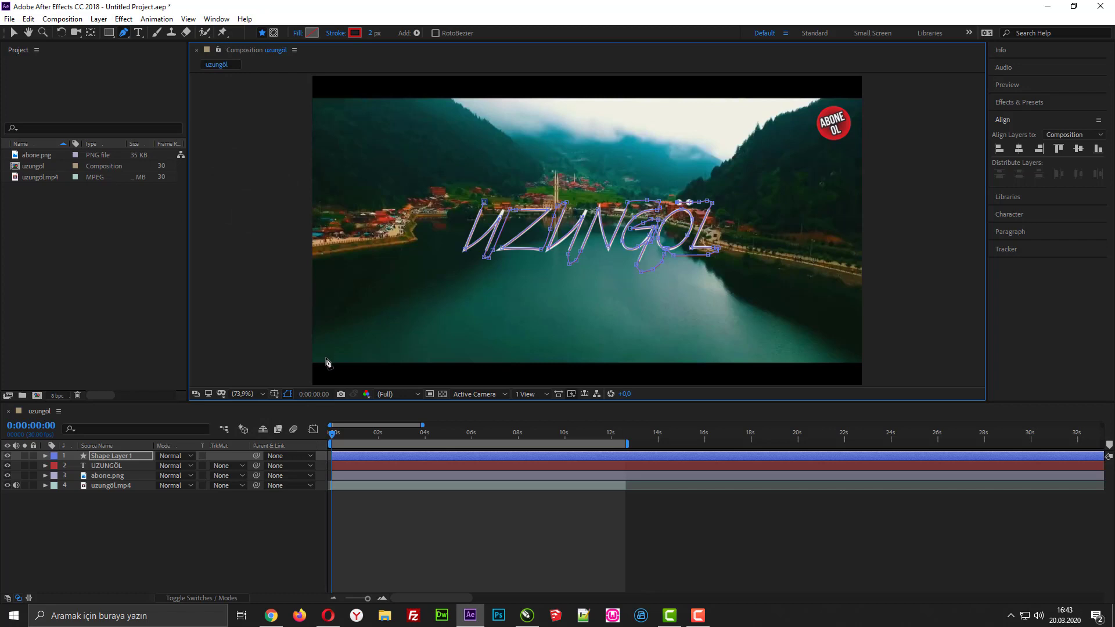
left_click(46, 455)
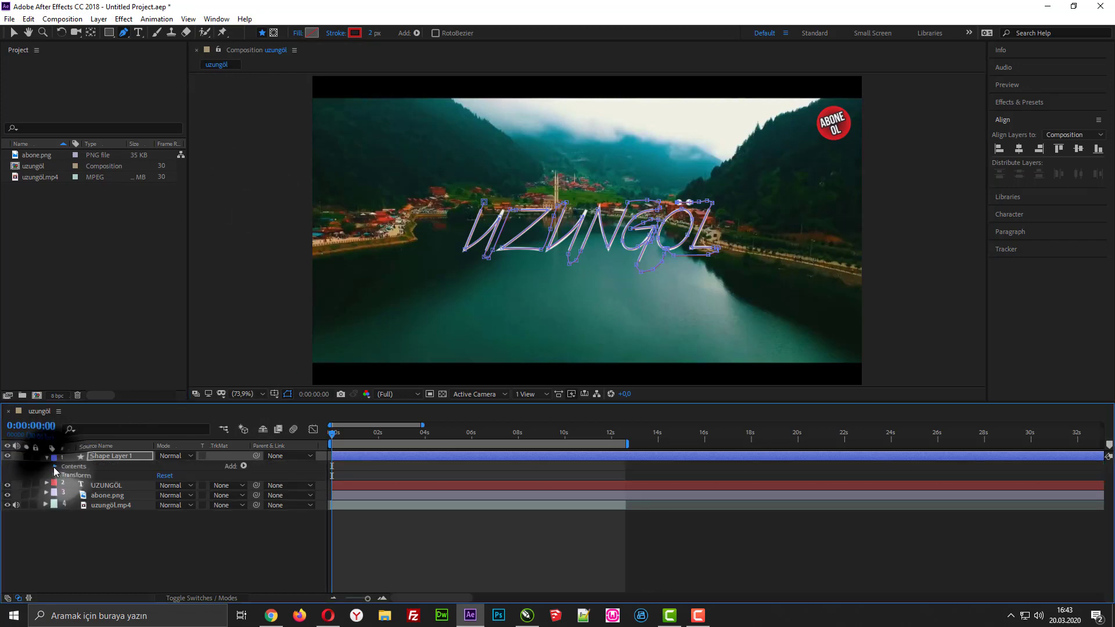
left_click(54, 466)
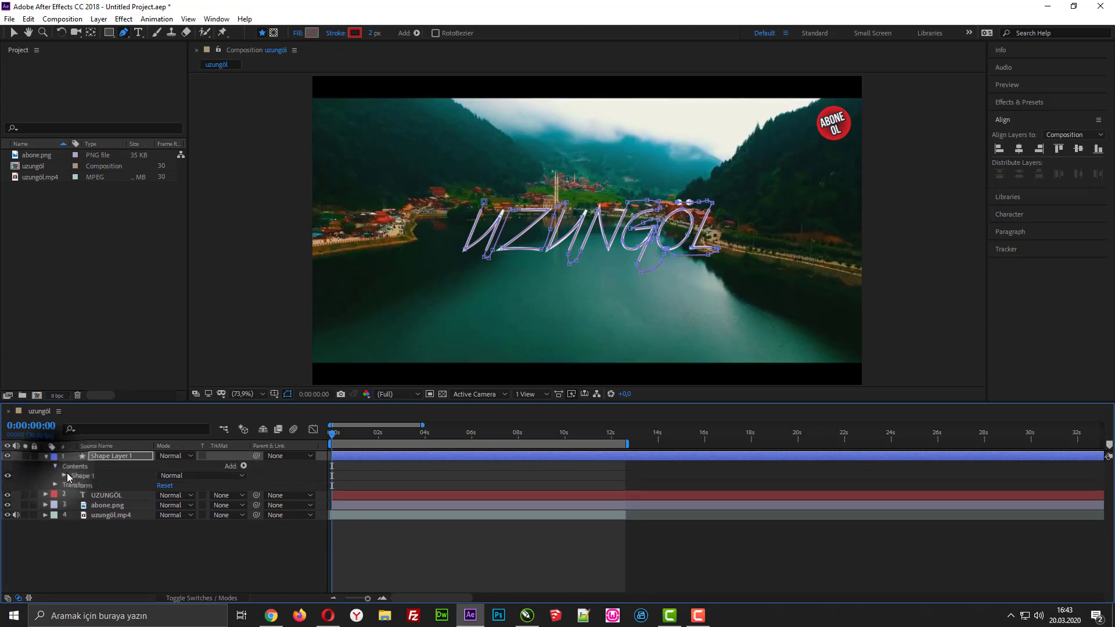
left_click(65, 475)
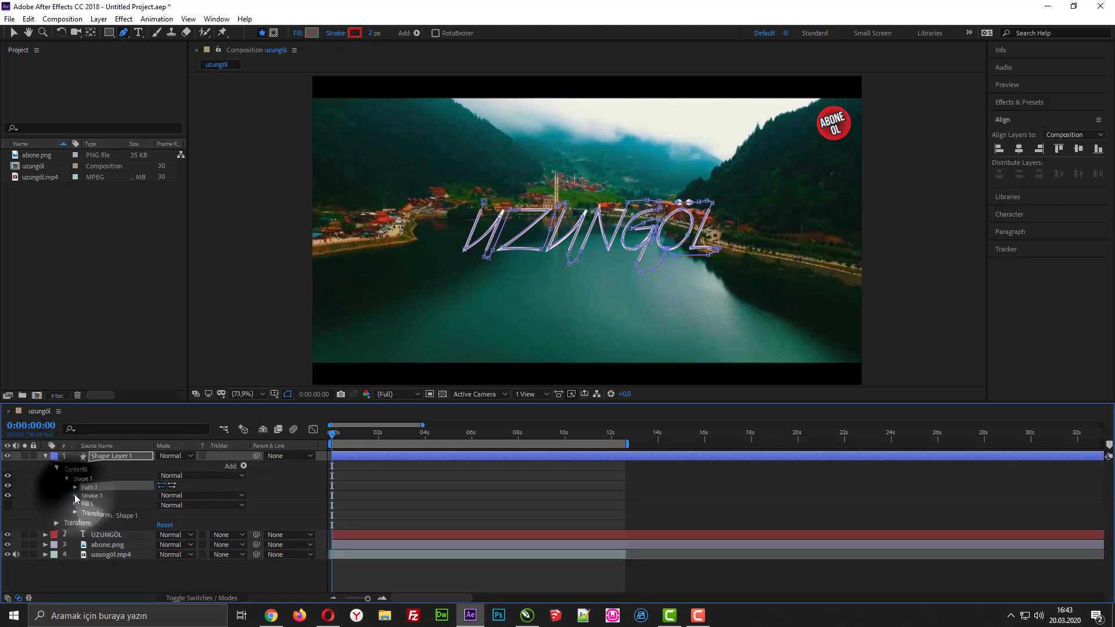
left_click(74, 495)
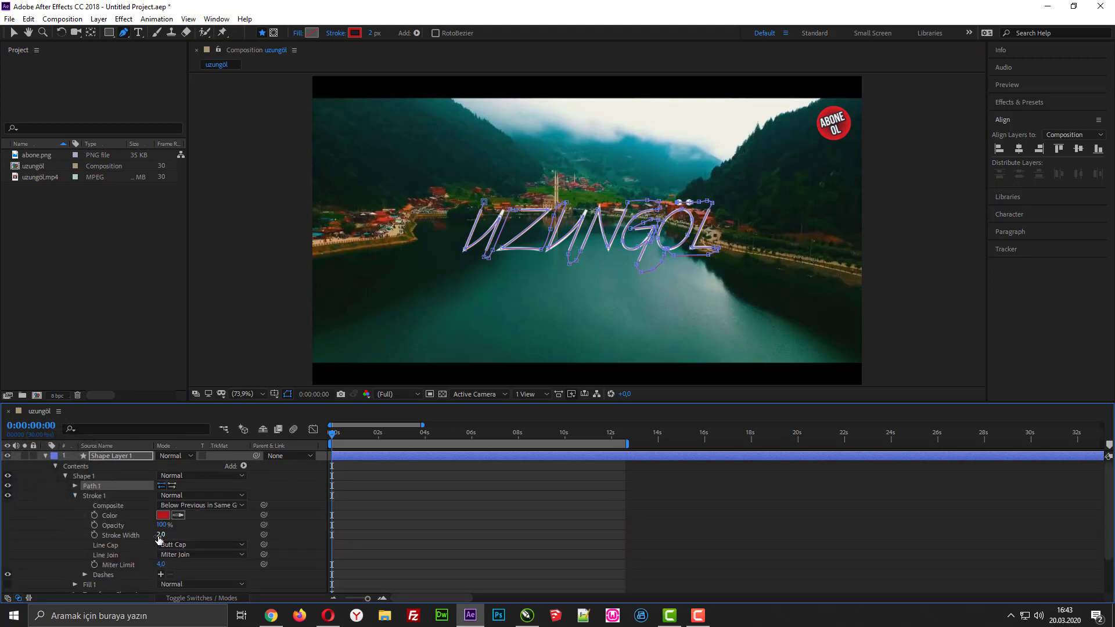
left_click_drag(159, 539, 164, 536)
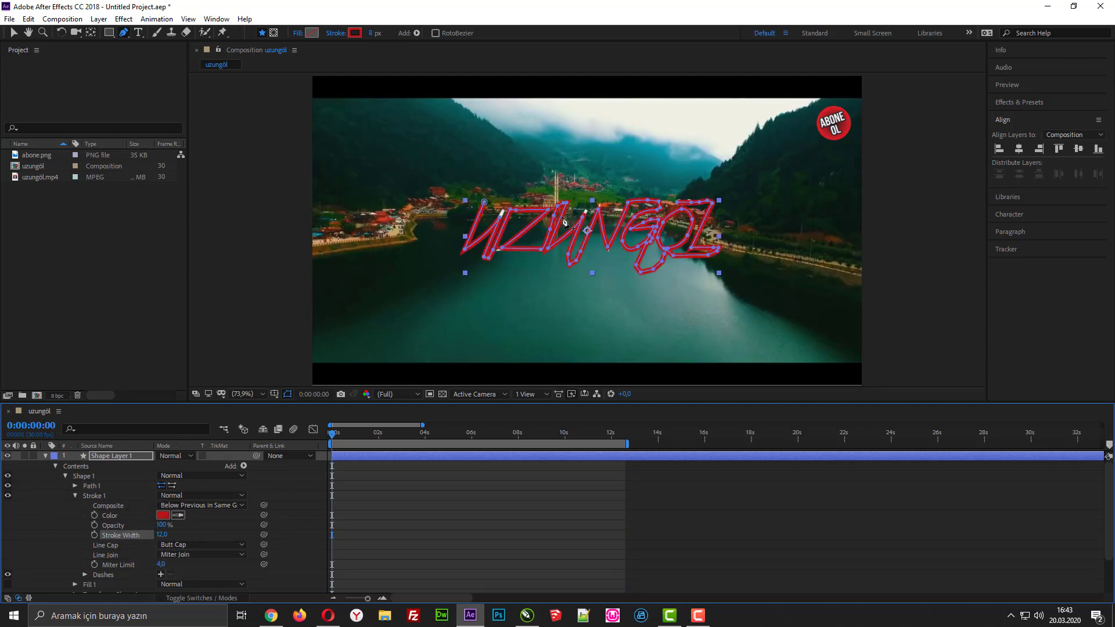
Move the path's corner point at the first U's upper right tip upward so the stroke covers the exposed white end
scroll(572, 223, "up", 3)
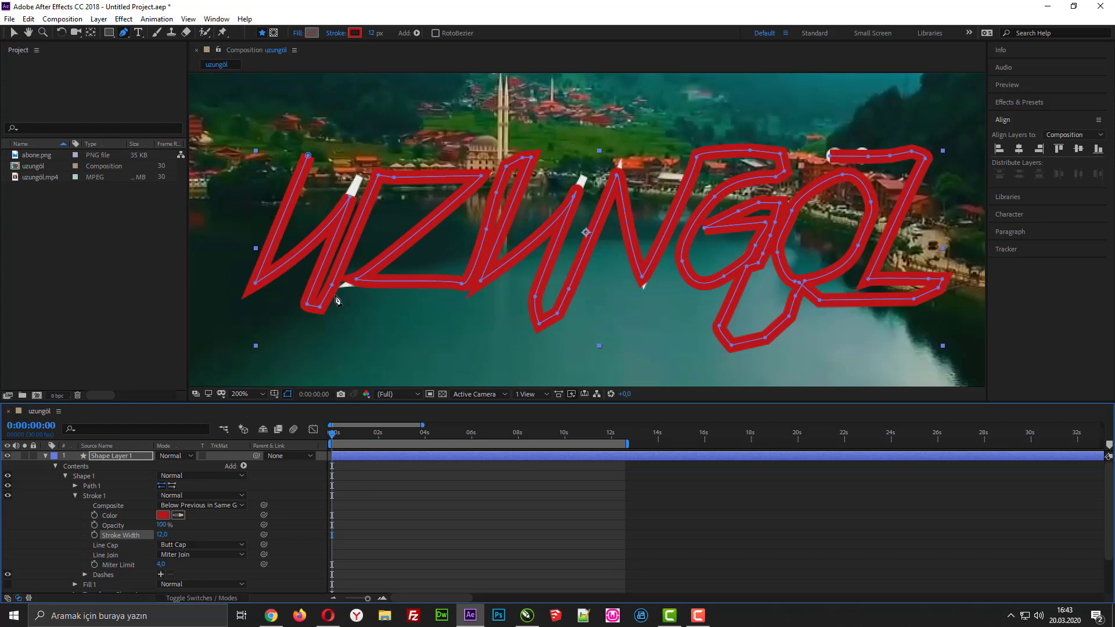
scroll(343, 167, "up", 1)
scroll(359, 147, "down", 1)
scroll(302, 169, "up", 1)
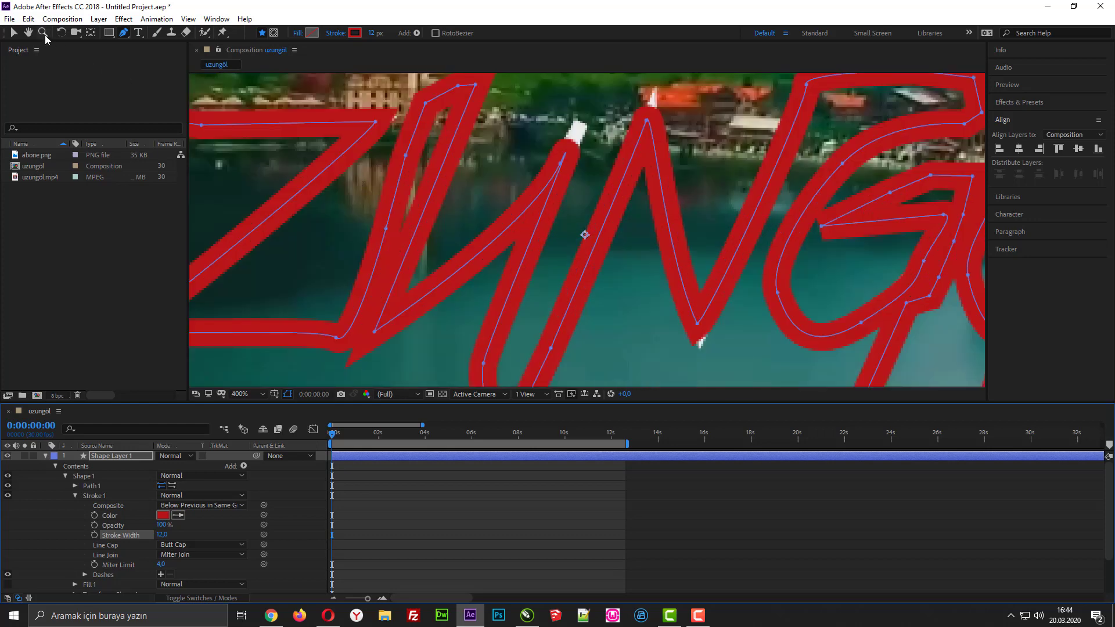
left_click(27, 33)
left_click_drag(341, 224, 670, 324)
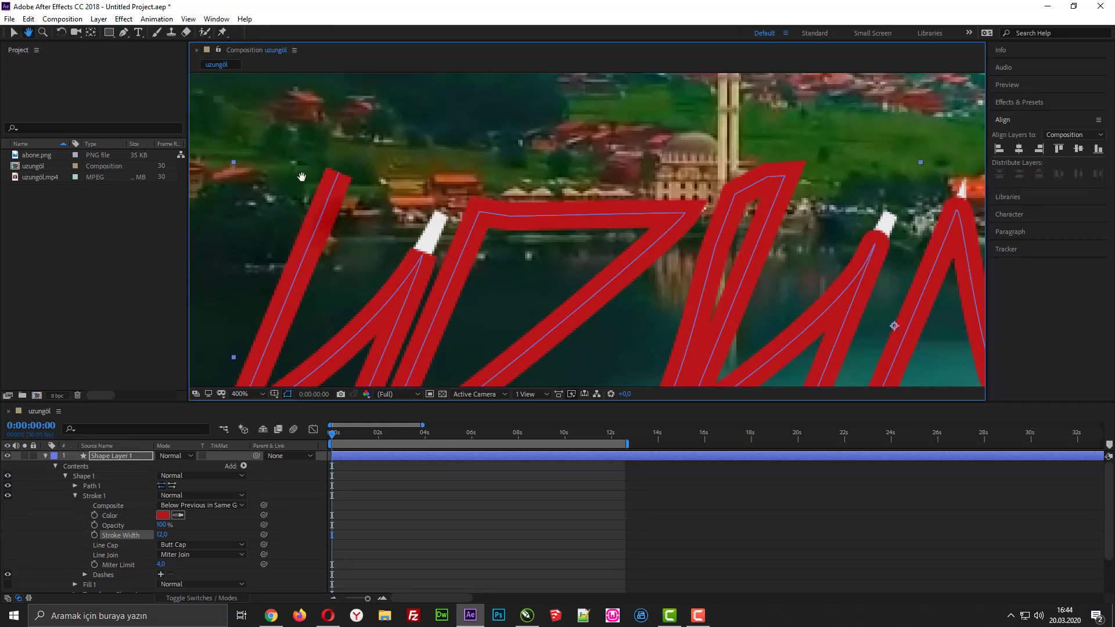
left_click(127, 32)
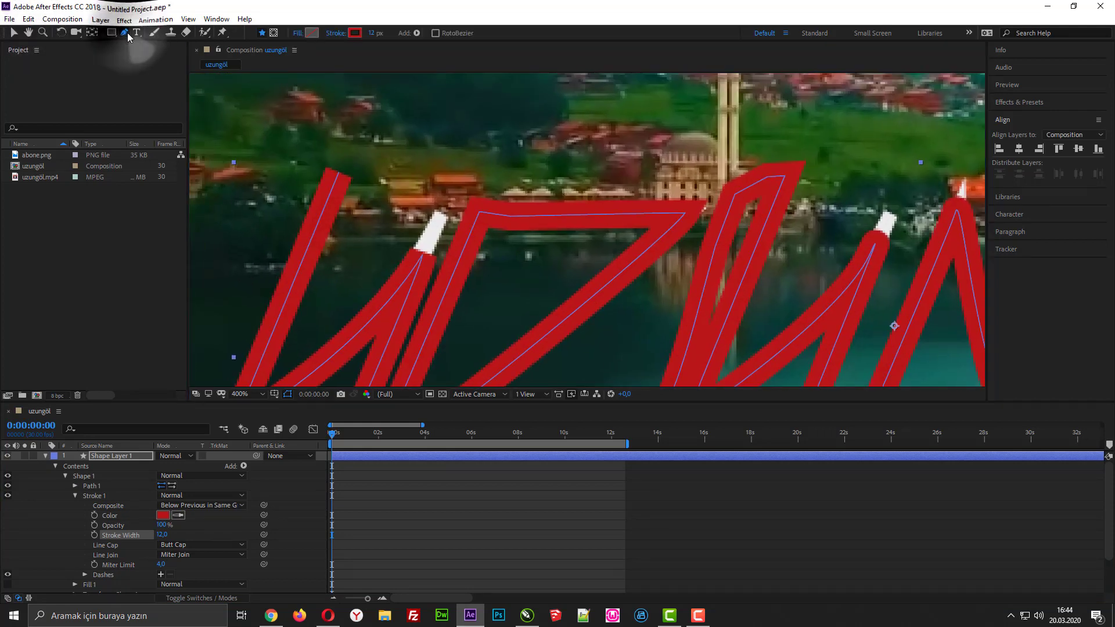
left_click(422, 256)
left_click_drag(423, 256, 444, 211)
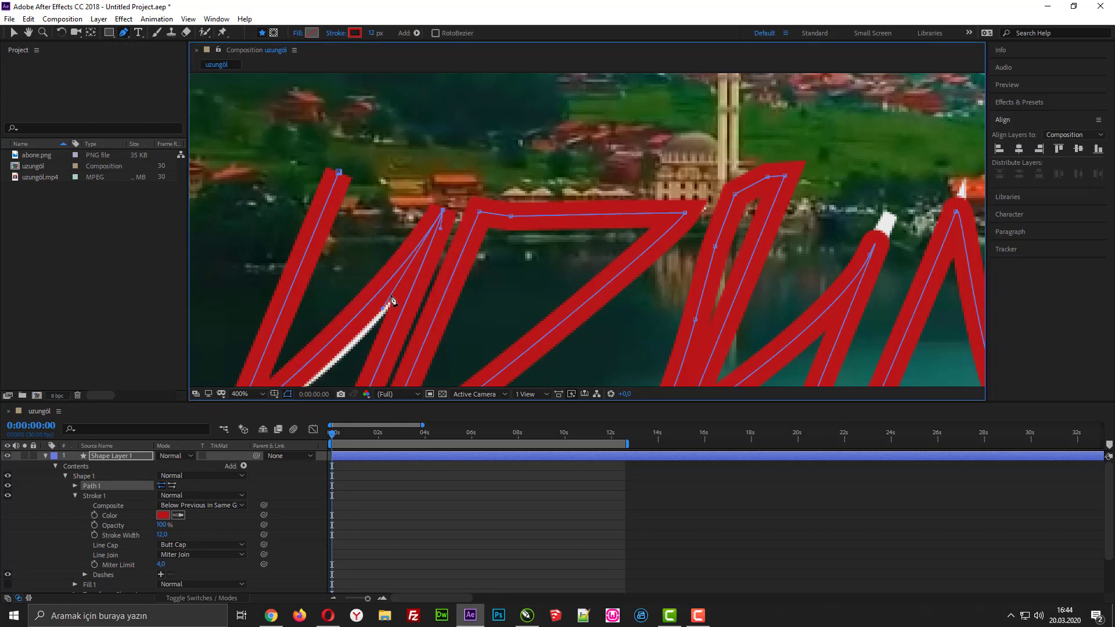
Reshape the curve of the first U's rising stroke so the red stroke covers the exposed white edge
left_click_drag(384, 310, 392, 327)
key("comma")
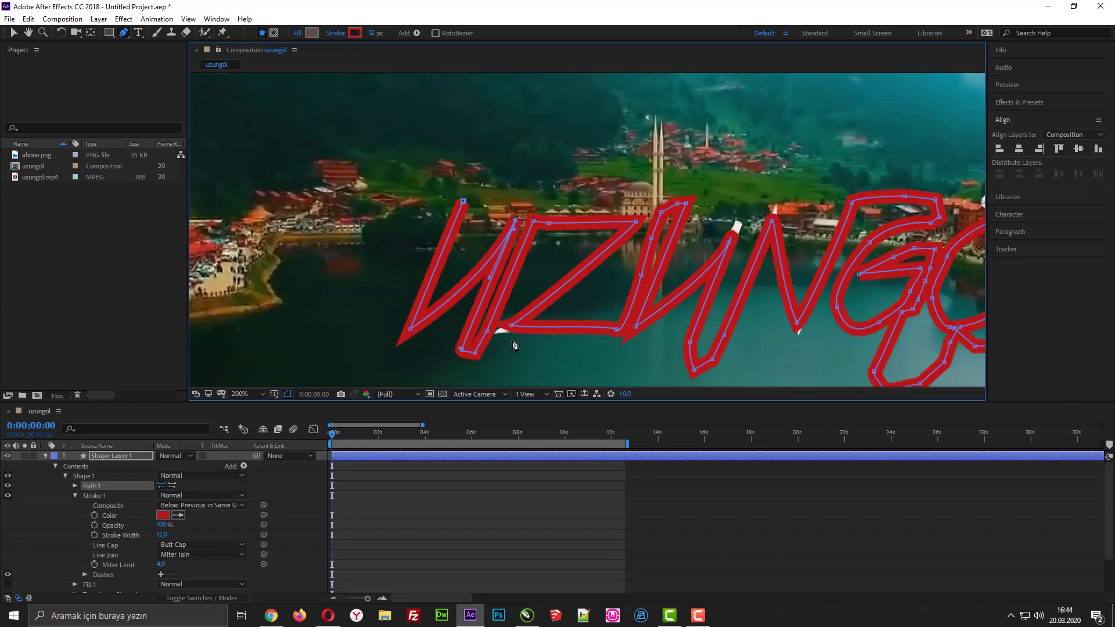
Reposition the path points at the Z's lower-left corner so the stroke covers the exposed white tip
key("period")
left_click(29, 33)
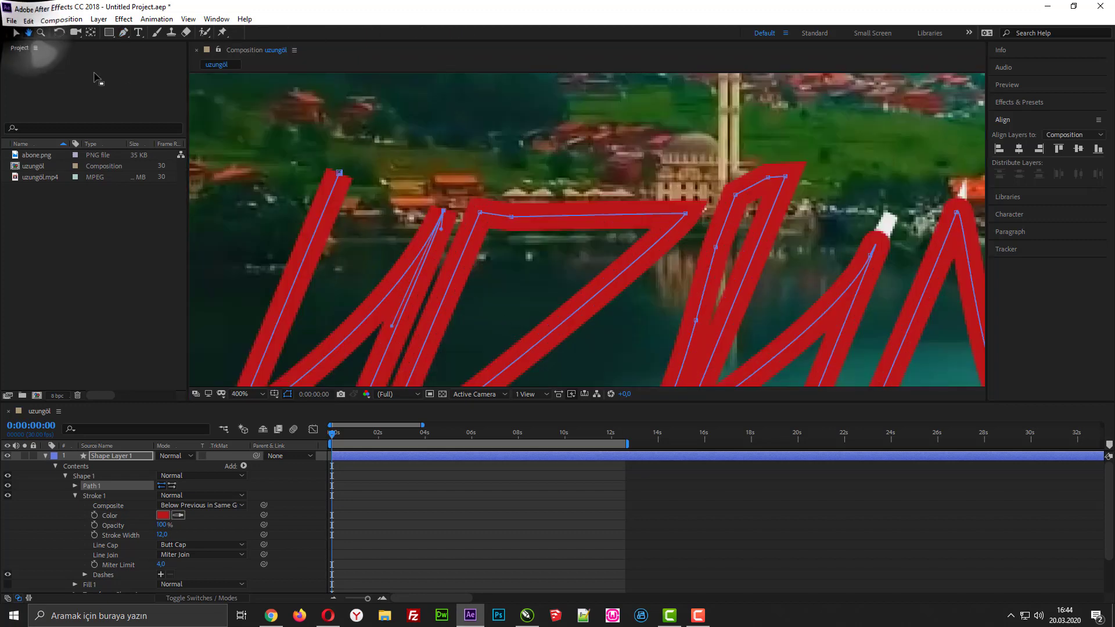
left_click_drag(487, 299, 474, 187)
left_click(124, 33)
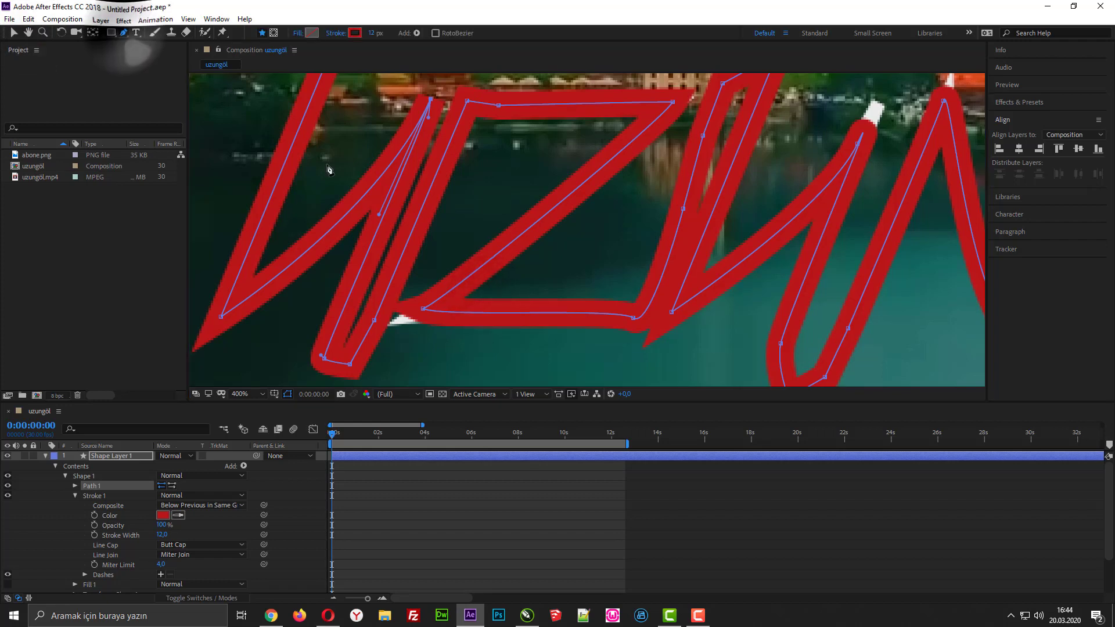
mouse_move(424, 310)
left_mouse_down()
mouse_move(402, 327)
mouse_move(442, 319)
left_mouse_up()
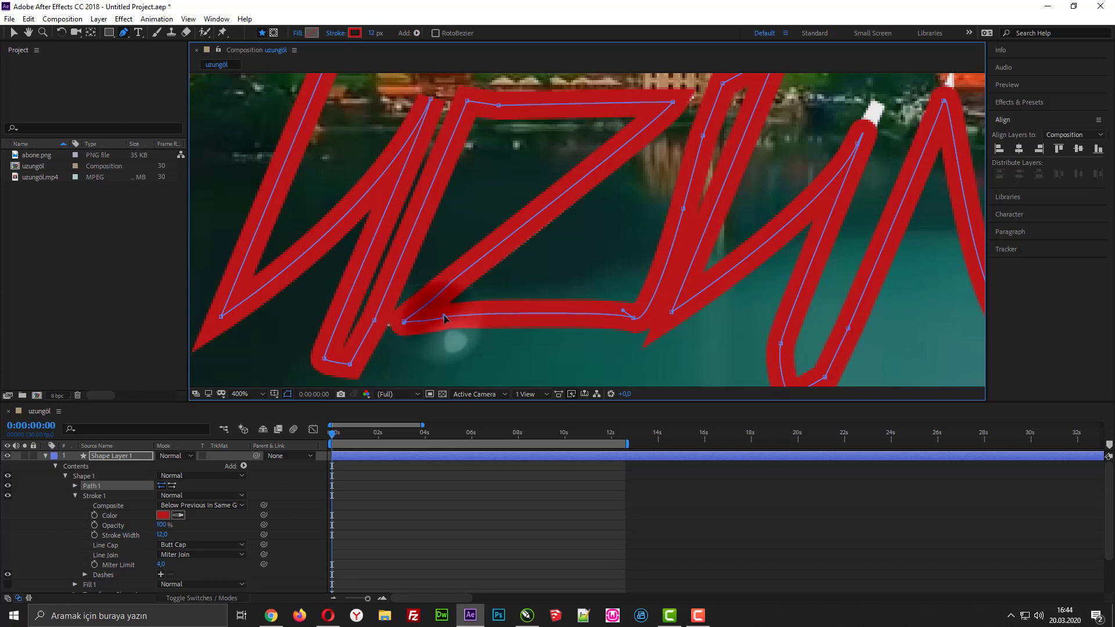
scroll(443, 323, "down", 1)
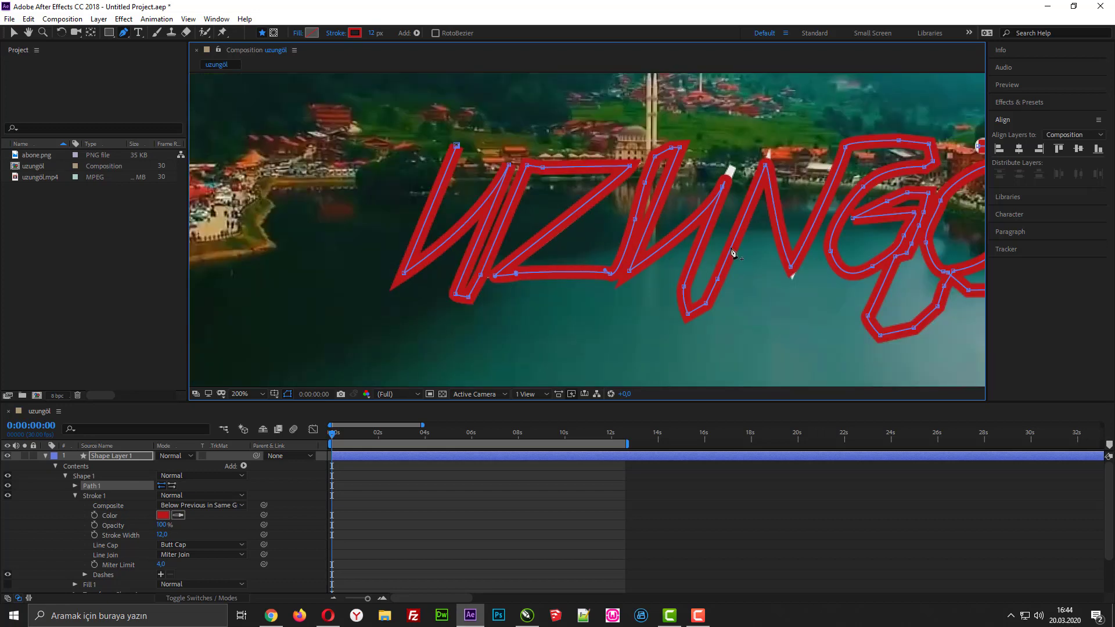
Extend the second U's upper-right tip upward and add a curve point on its rising stroke to cover the white areas
scroll(759, 180, "up", 1)
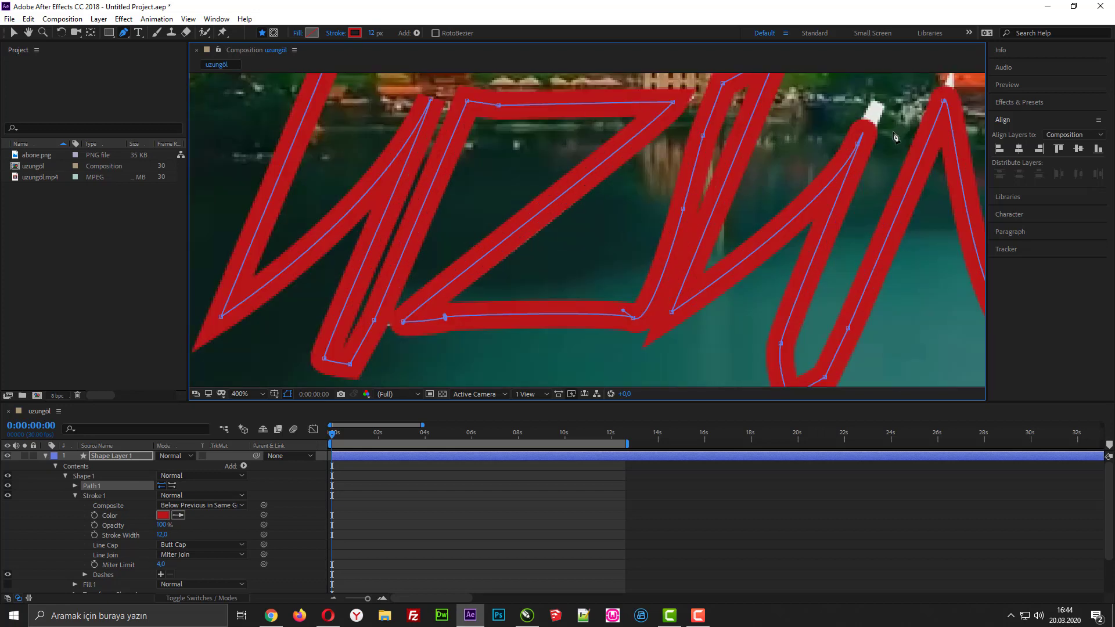
left_click_drag(860, 145, 871, 123)
left_click(795, 214)
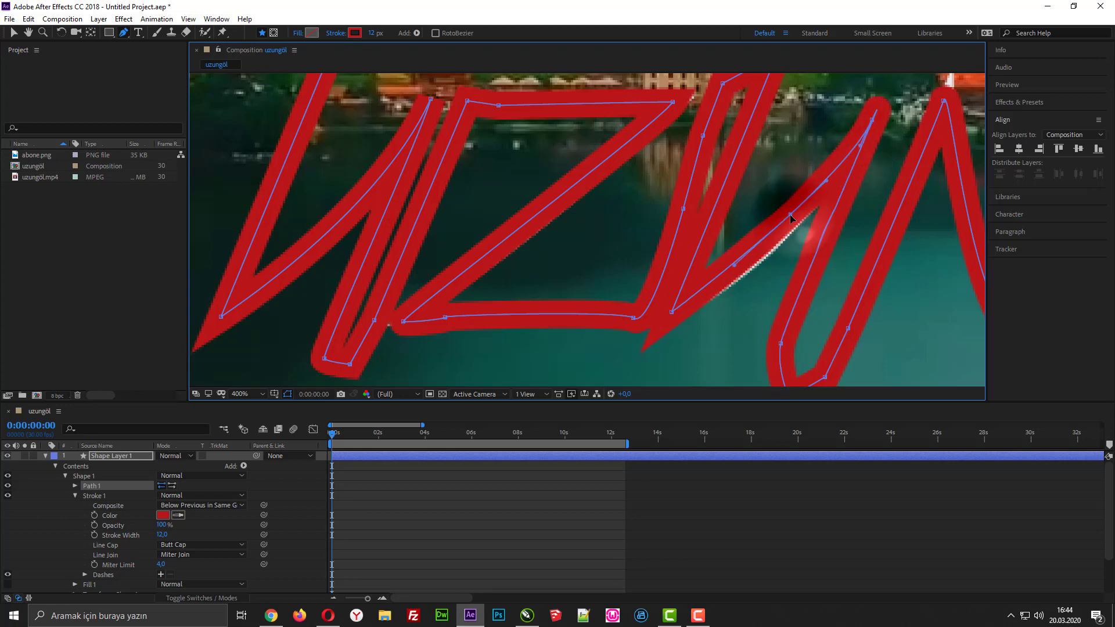
left_click_drag(792, 214, 795, 220)
scroll(800, 221, "down", 2)
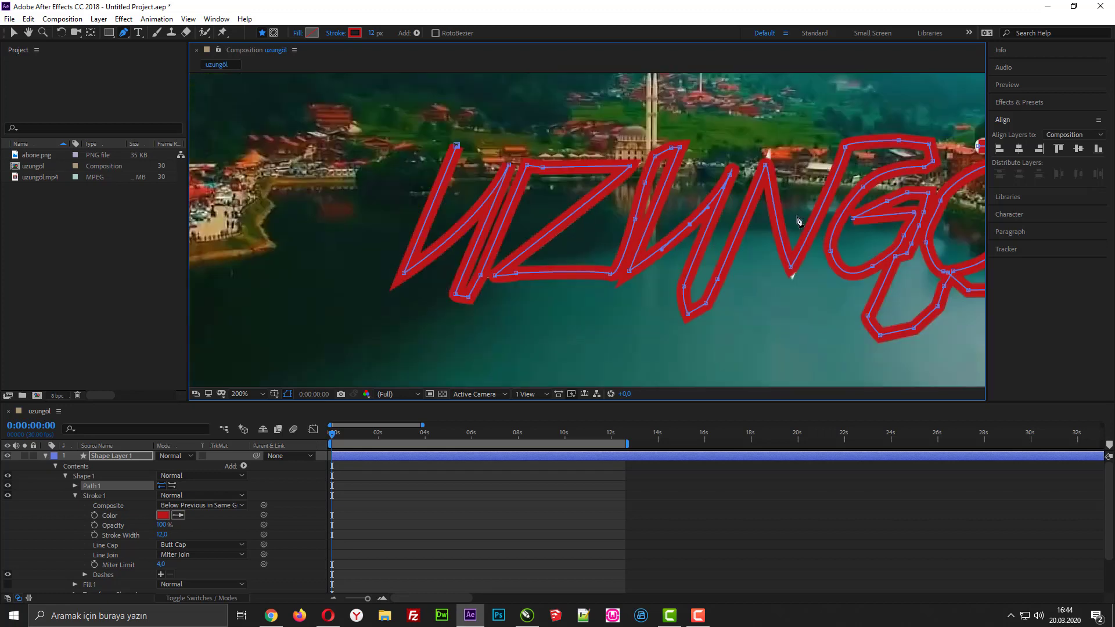
Raise the N's upper-left peak point over the white tip and add a curve point on the descending stroke below it
key("period")
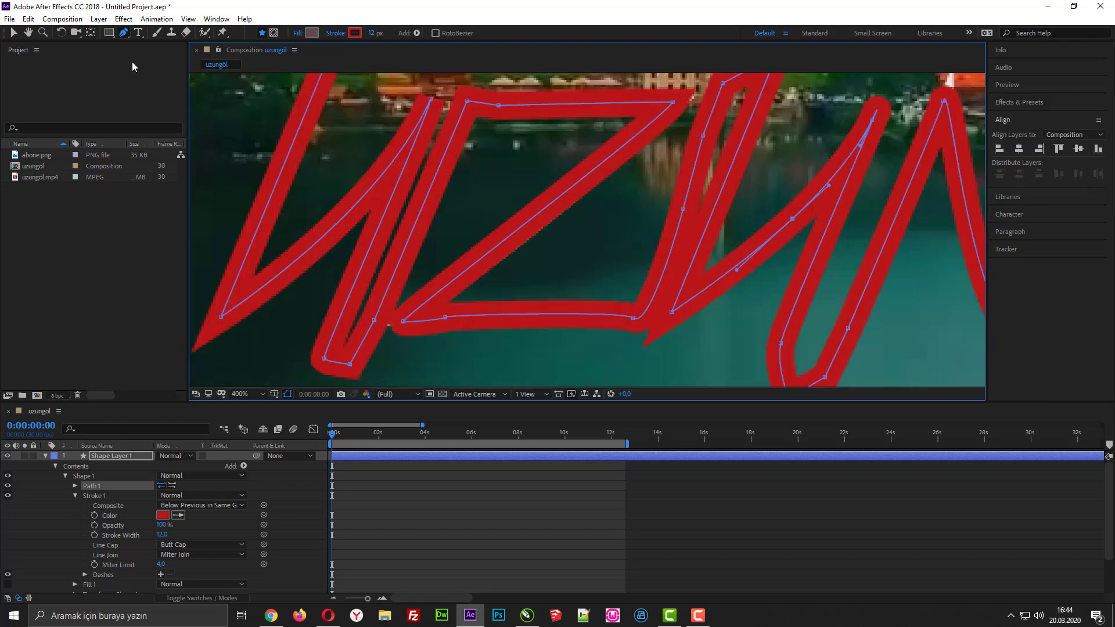
left_click(29, 33)
left_click_drag(776, 229, 498, 266)
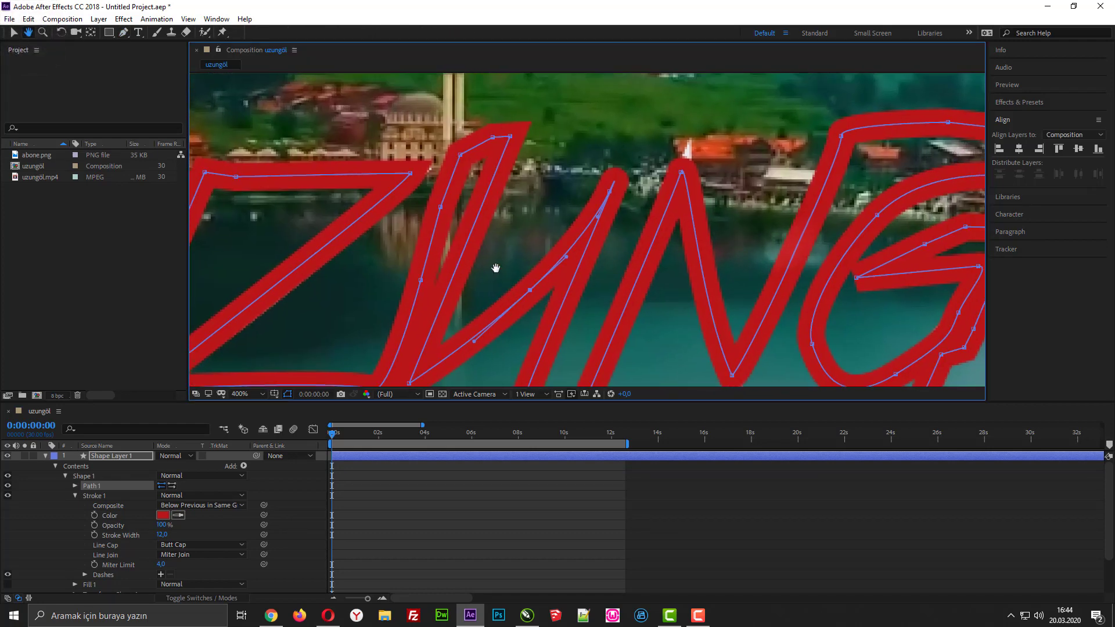
left_click(124, 32)
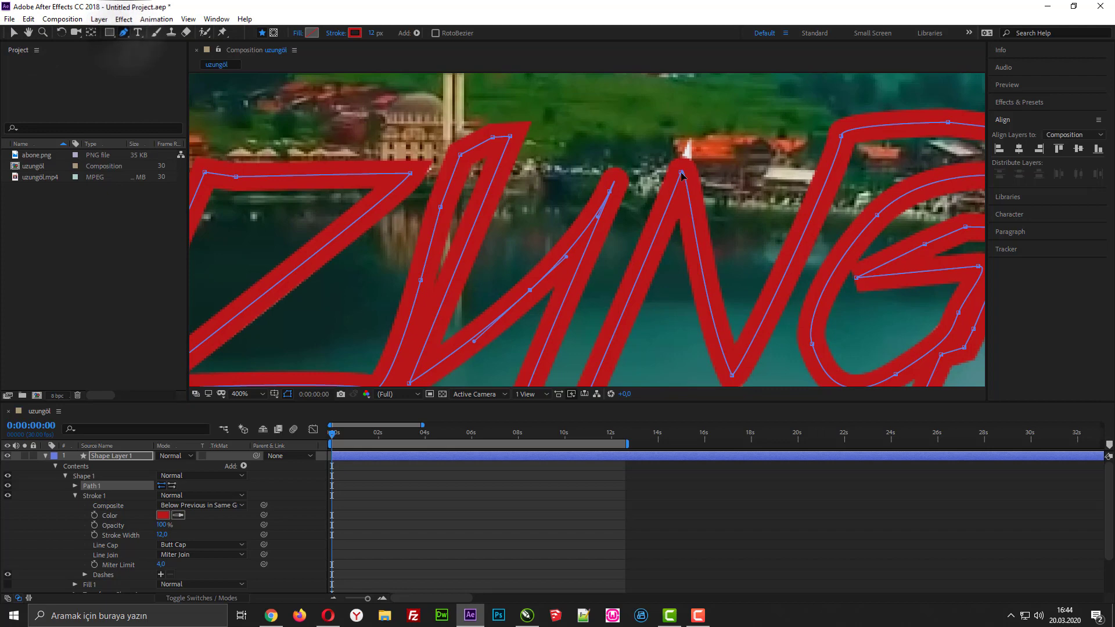
mouse_move(681, 172)
left_mouse_down()
mouse_move(688, 165)
mouse_move(695, 227)
left_mouse_up()
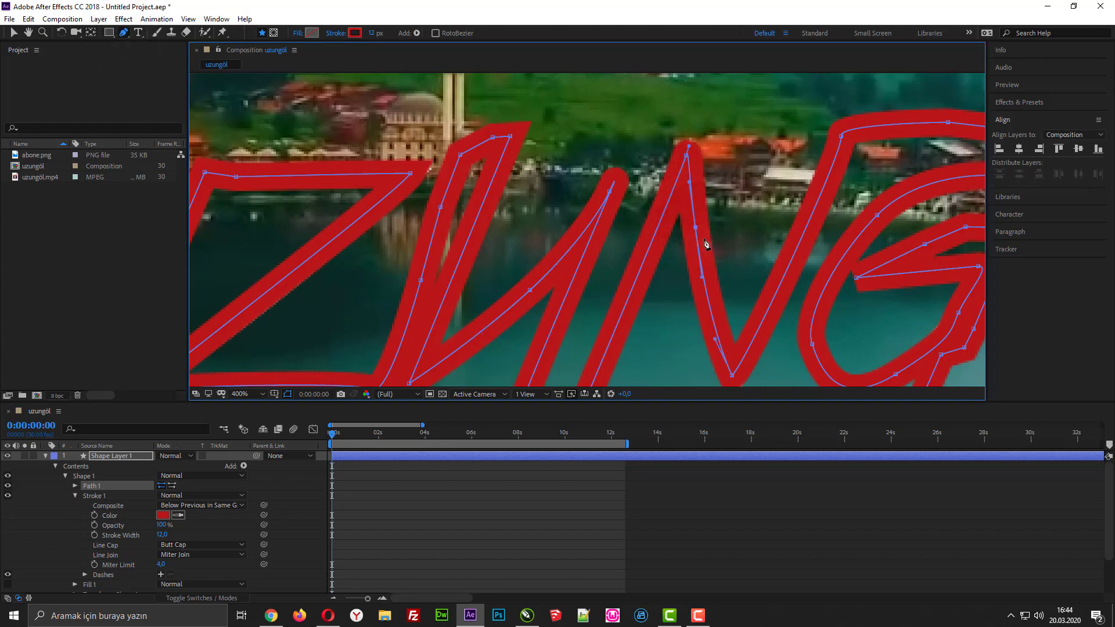
scroll(720, 259, "down", 1)
scroll(673, 316, "up", 1)
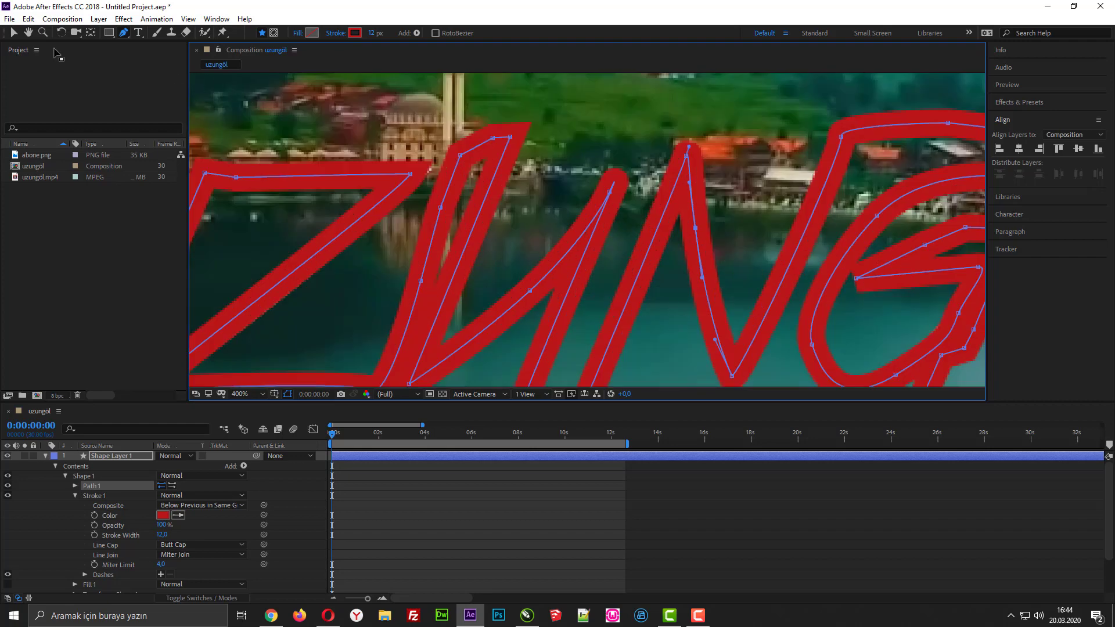
Move the N's bottom corner point slightly downward so the stroke covers the exposed white tip
left_click(28, 33)
left_click_drag(787, 313, 547, 201)
left_click(122, 33)
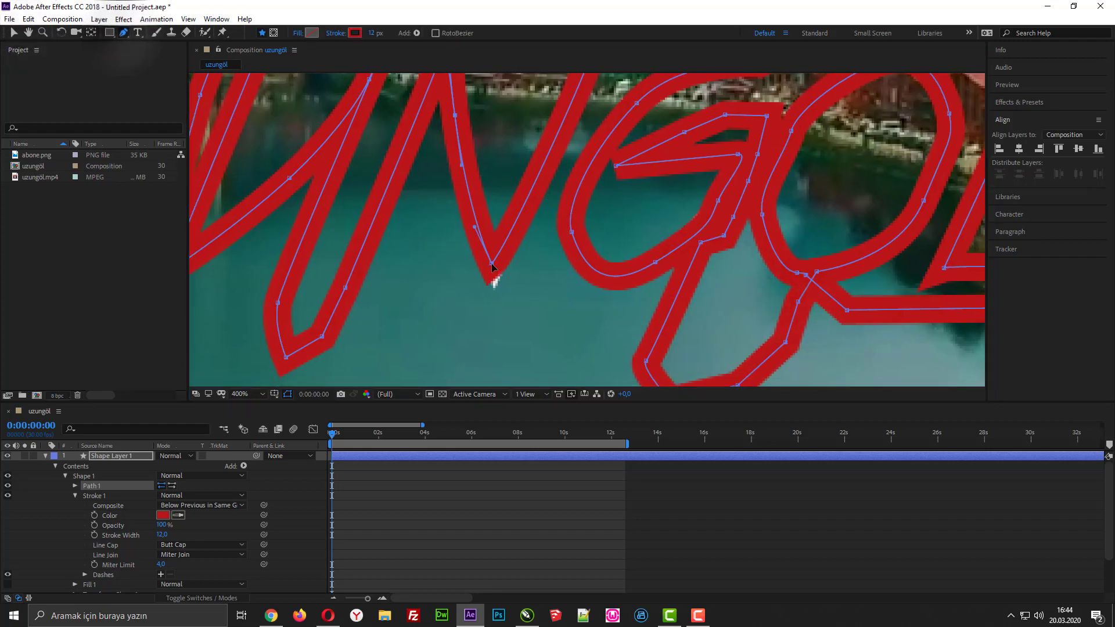
left_click_drag(492, 263, 494, 266)
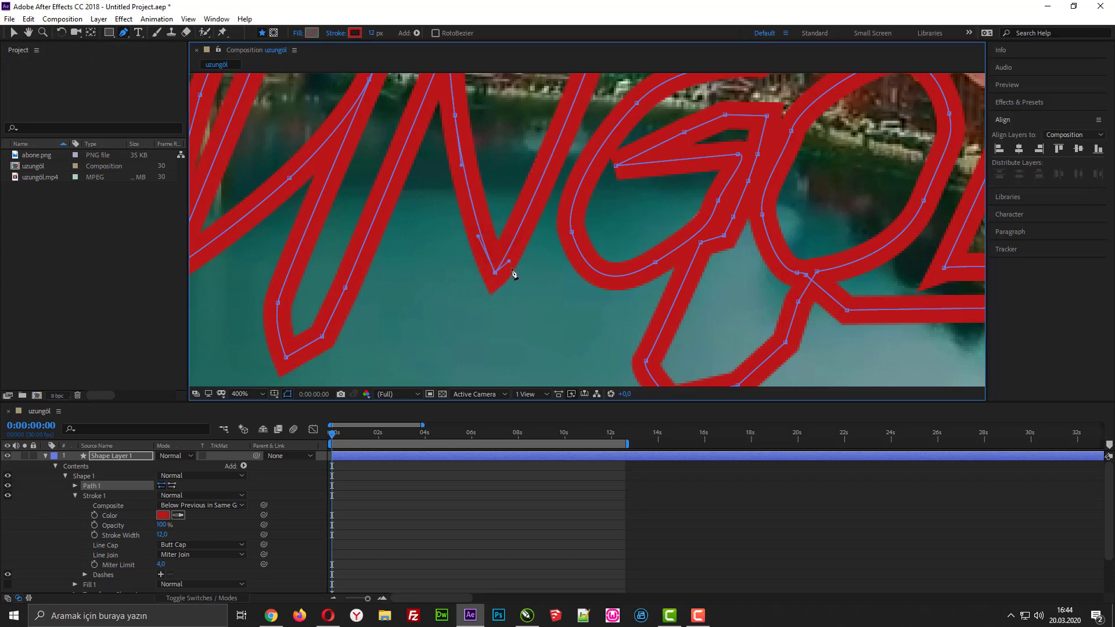
scroll(557, 278, "down", 1)
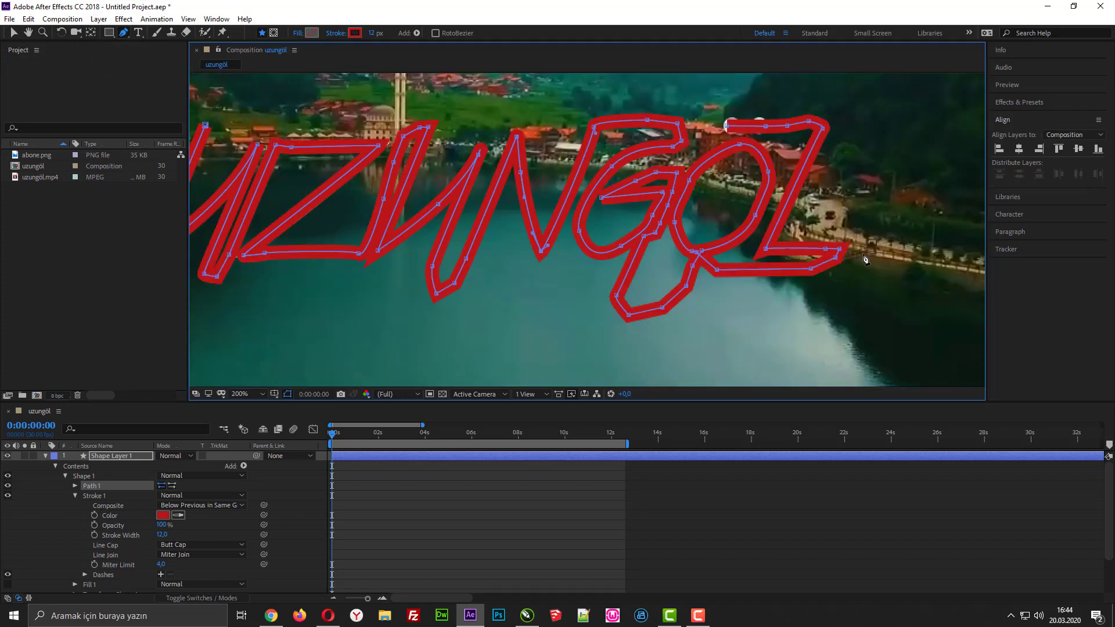
Extend the path's end point outward past the left dot of the Ö
key("period")
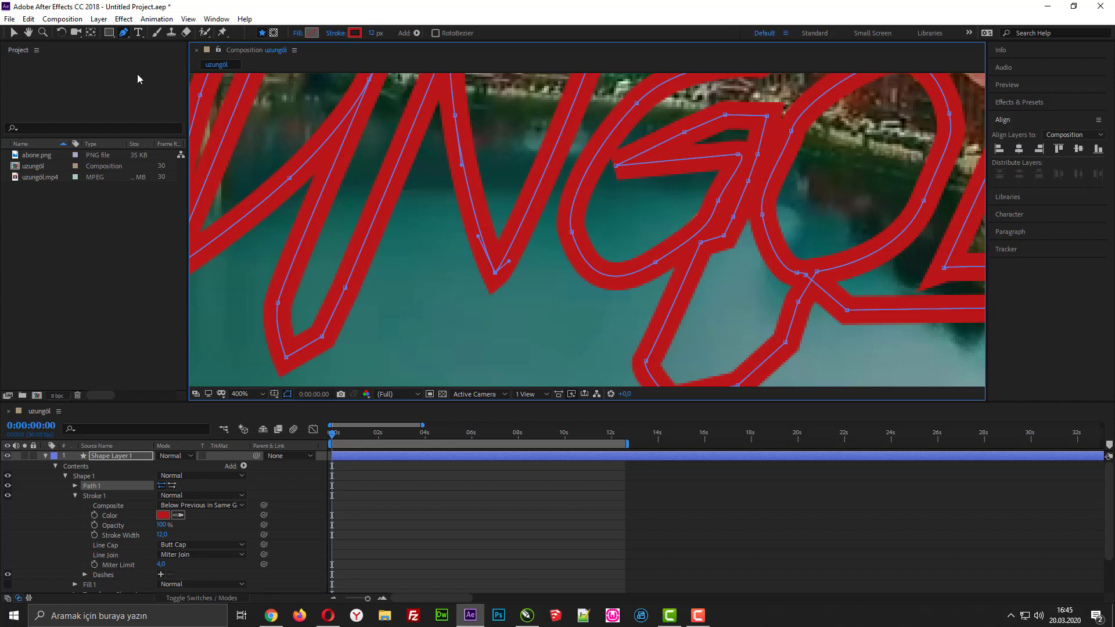
left_click(28, 32)
left_click_drag(629, 149, 499, 255)
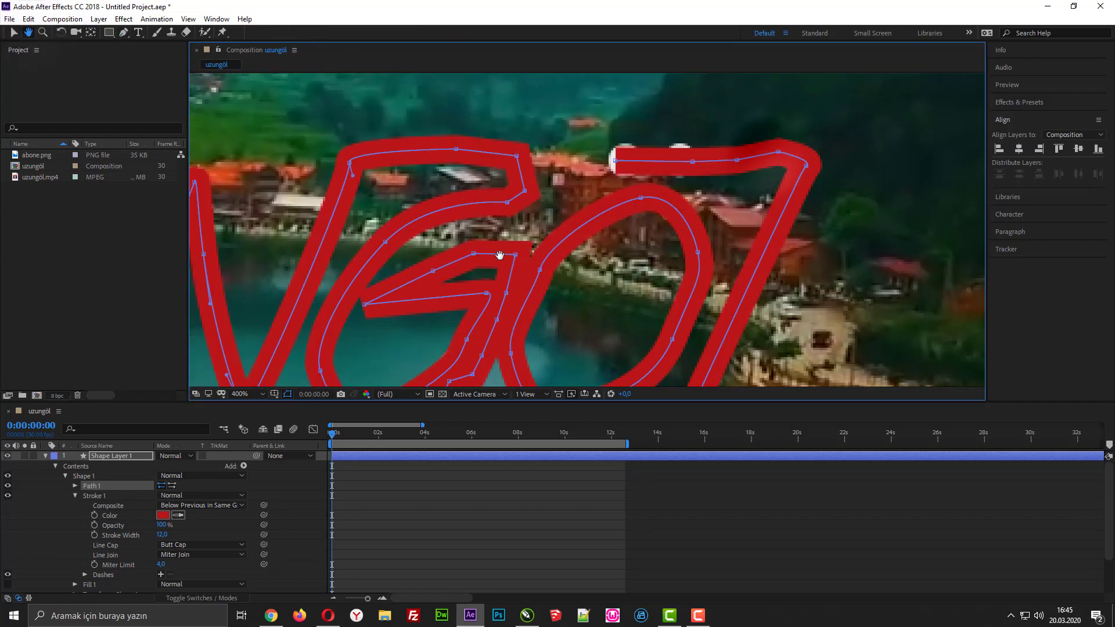
left_click(123, 32)
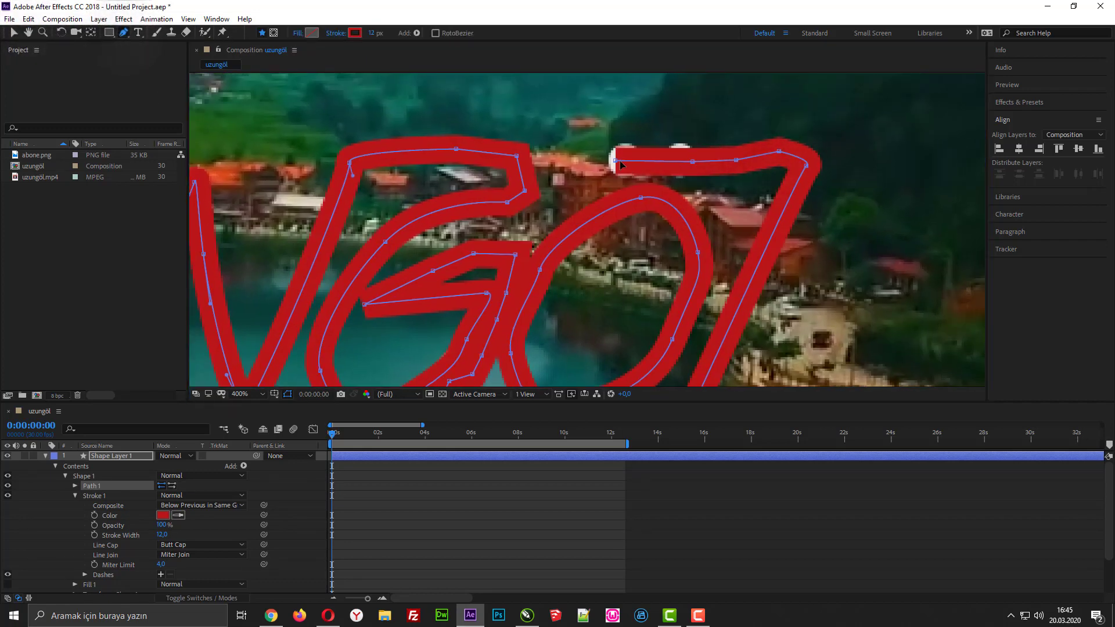
left_click_drag(617, 162, 604, 161)
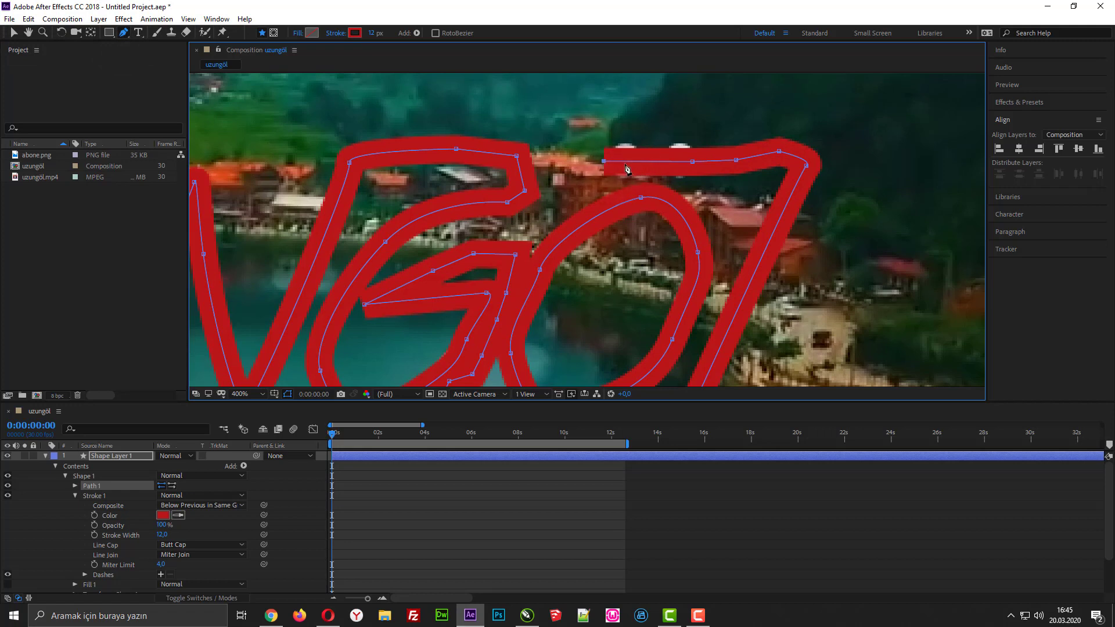
key("v")
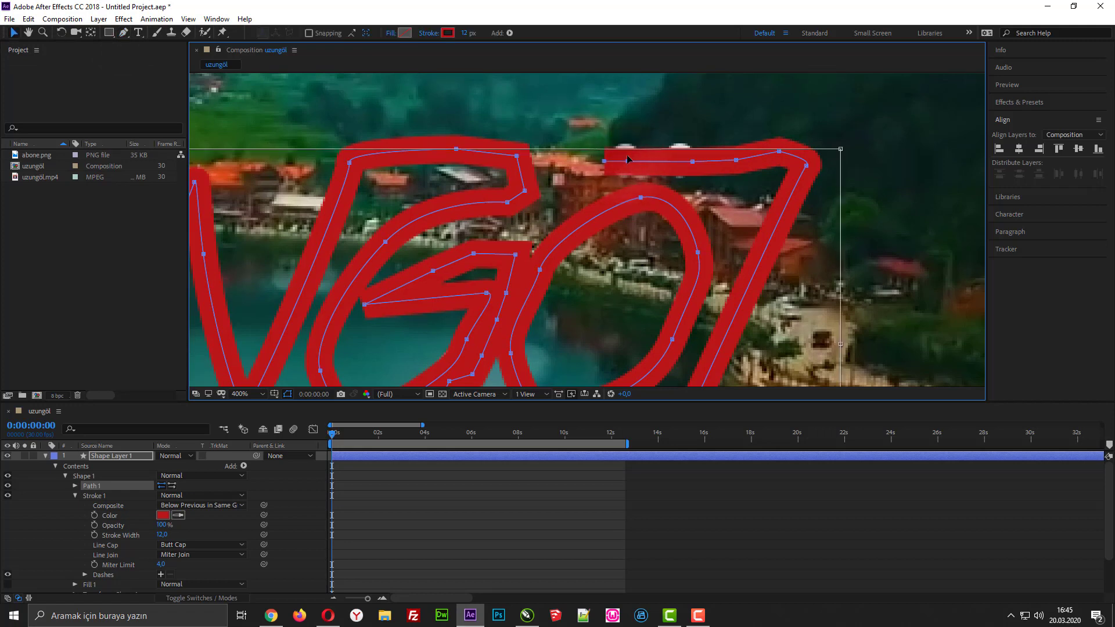
left_click_drag(628, 164, 628, 157)
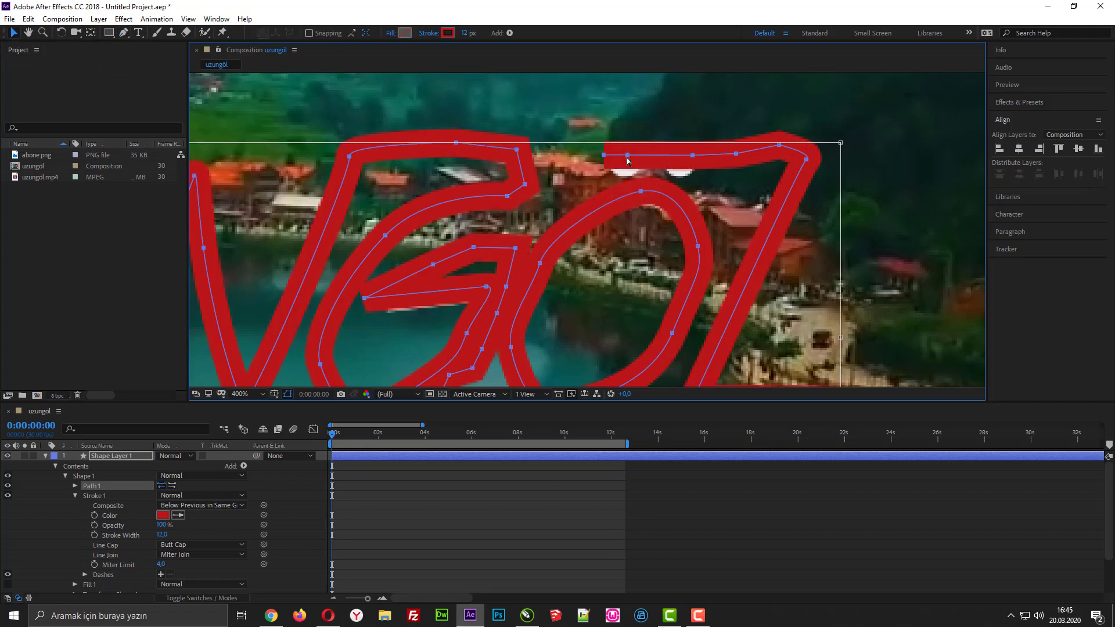
key("ctrl+z")
left_click(626, 162)
left_click(626, 162)
left_click(605, 162)
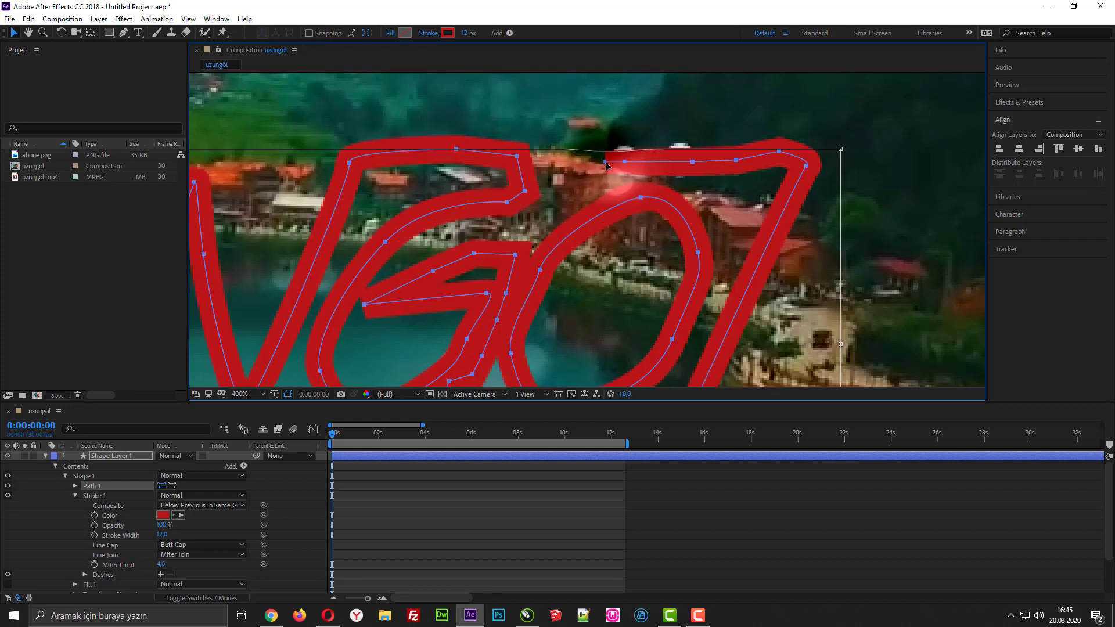
key("g")
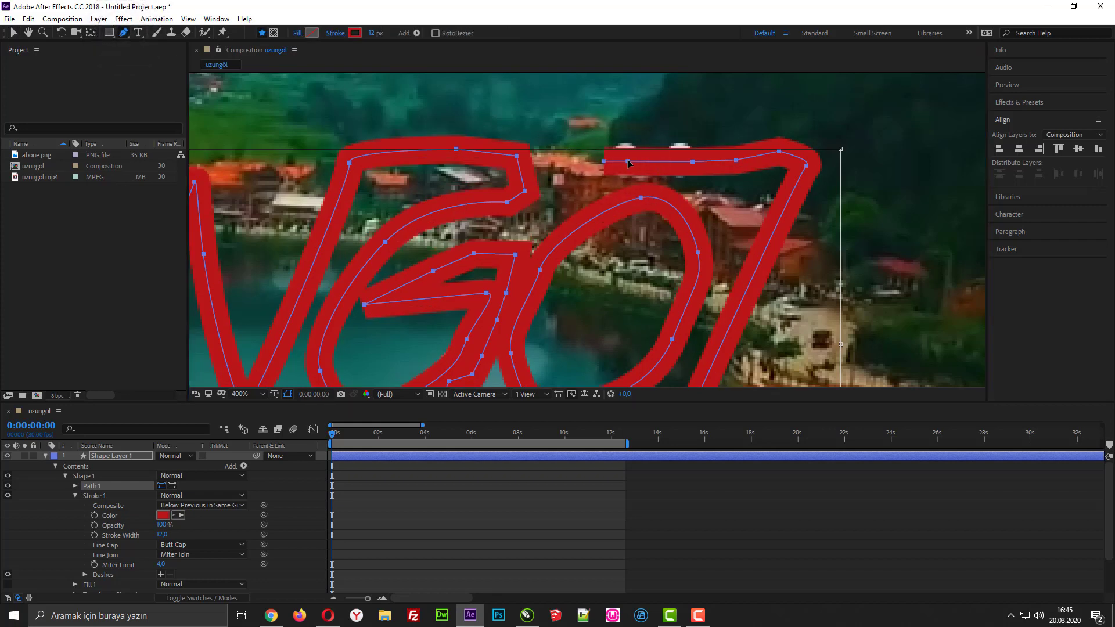
left_click_drag(628, 160, 628, 158)
key("ctrl+z")
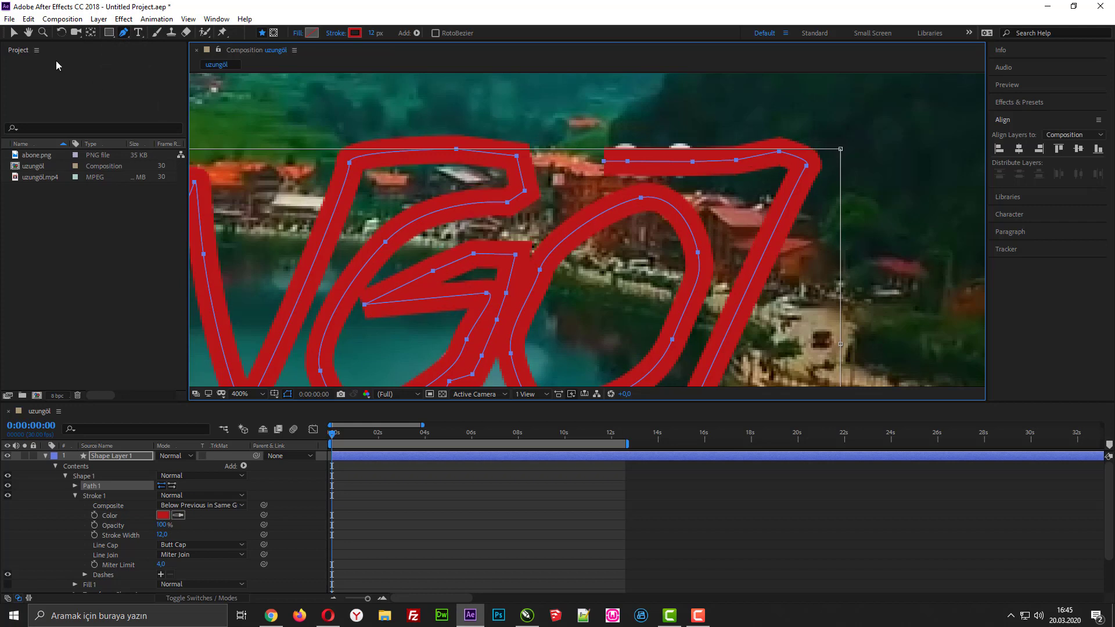
Reselect Shape Layer 1 and raise the path point at the Ö's left dot with the Pen tool to cover the dot
left_click(14, 32)
left_click(98, 349)
left_click(270, 298)
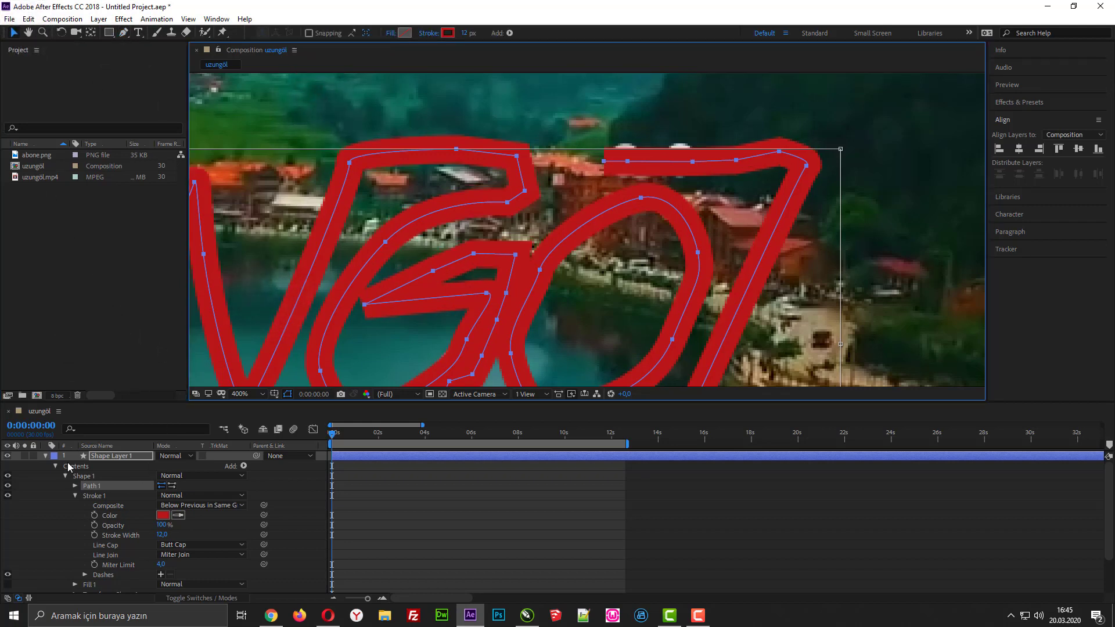
left_click(100, 456)
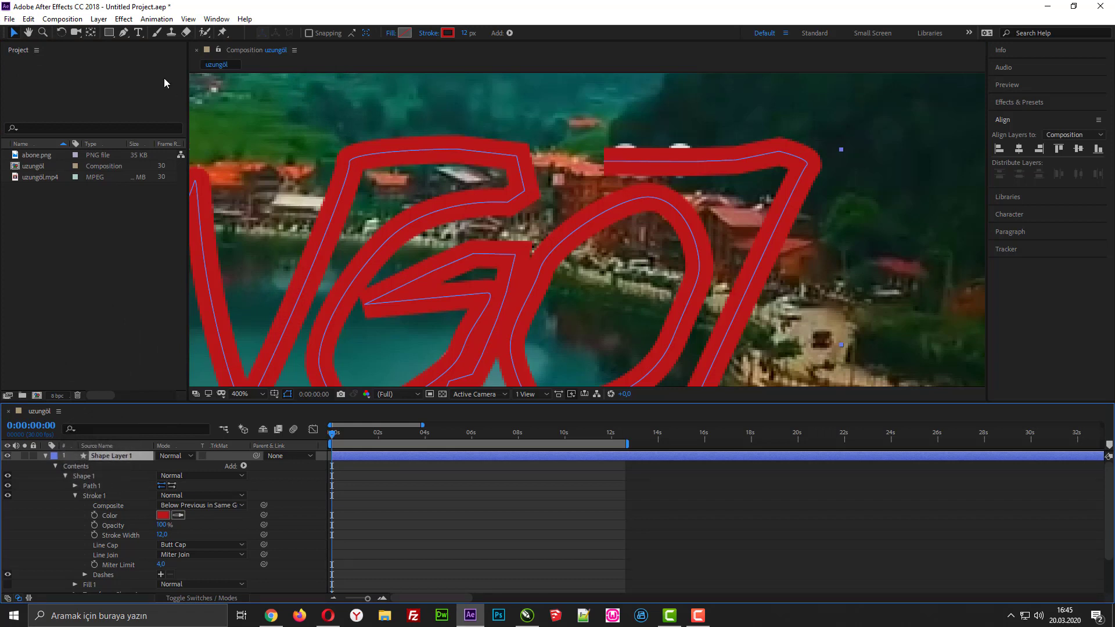
left_click(125, 33)
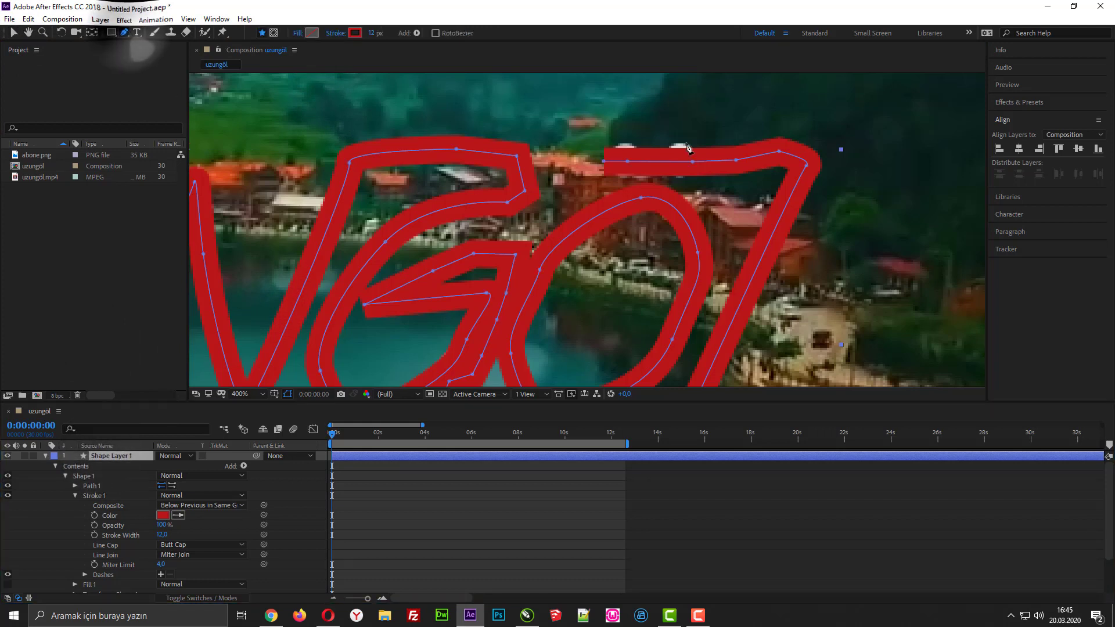
left_click(626, 159)
left_click(620, 159)
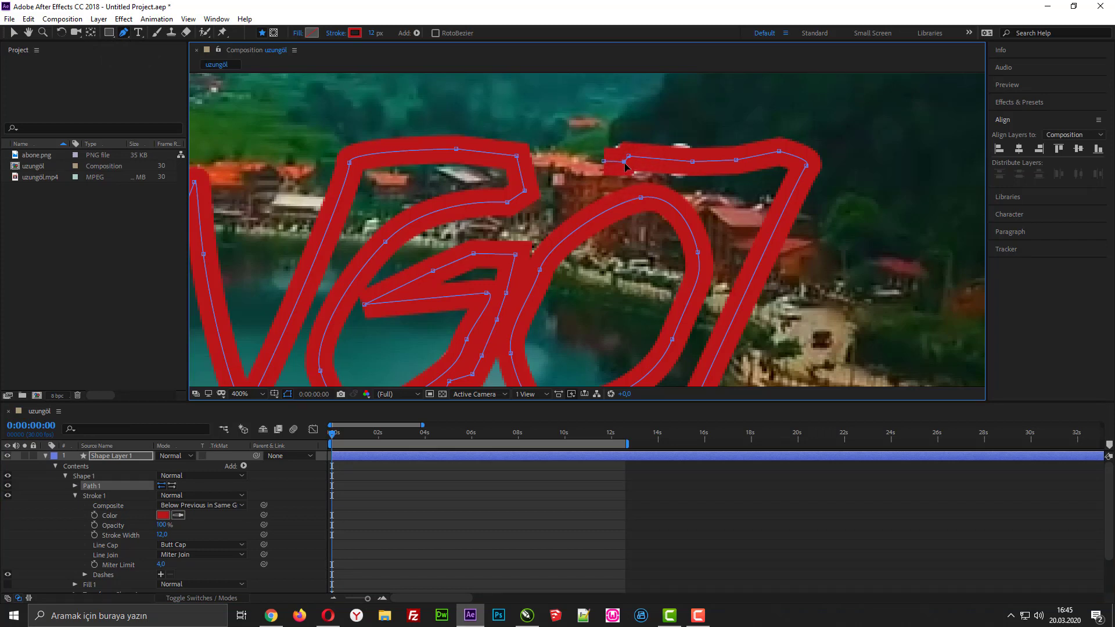
left_click(628, 158)
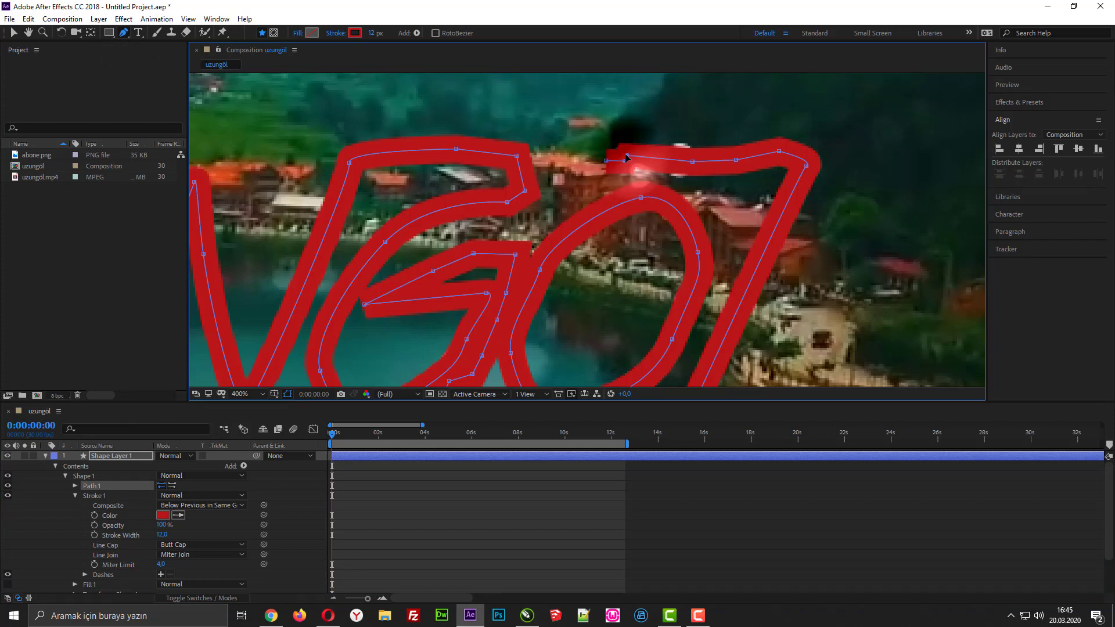
Add a path point at the Ö's right dot and adjust the points there so the stroke covers the dot
left_click(678, 160)
key("v")
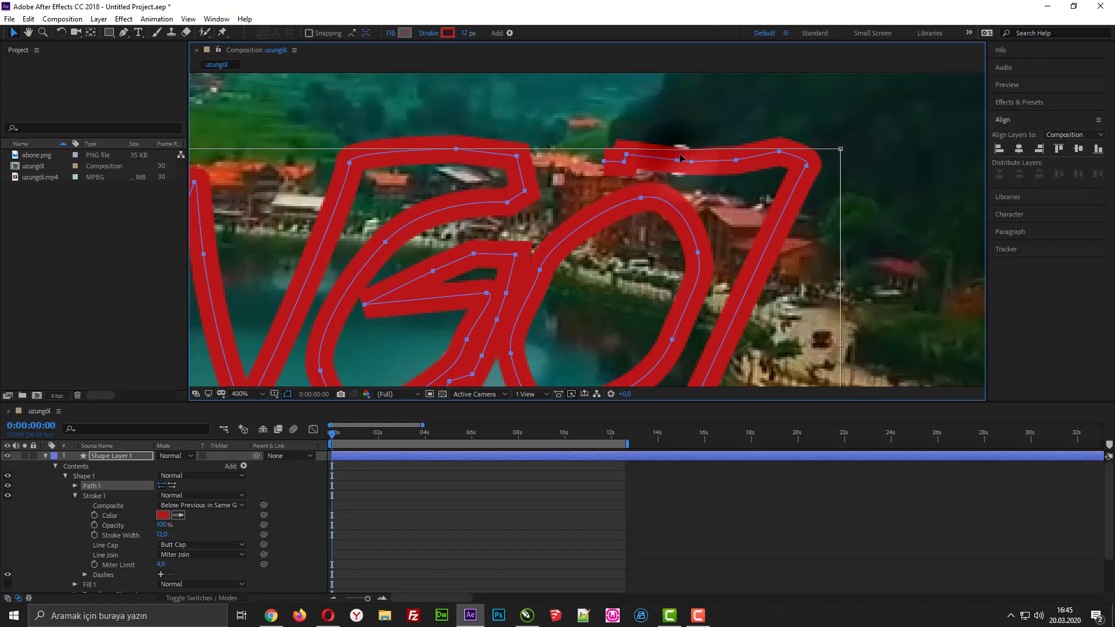
left_click(123, 457)
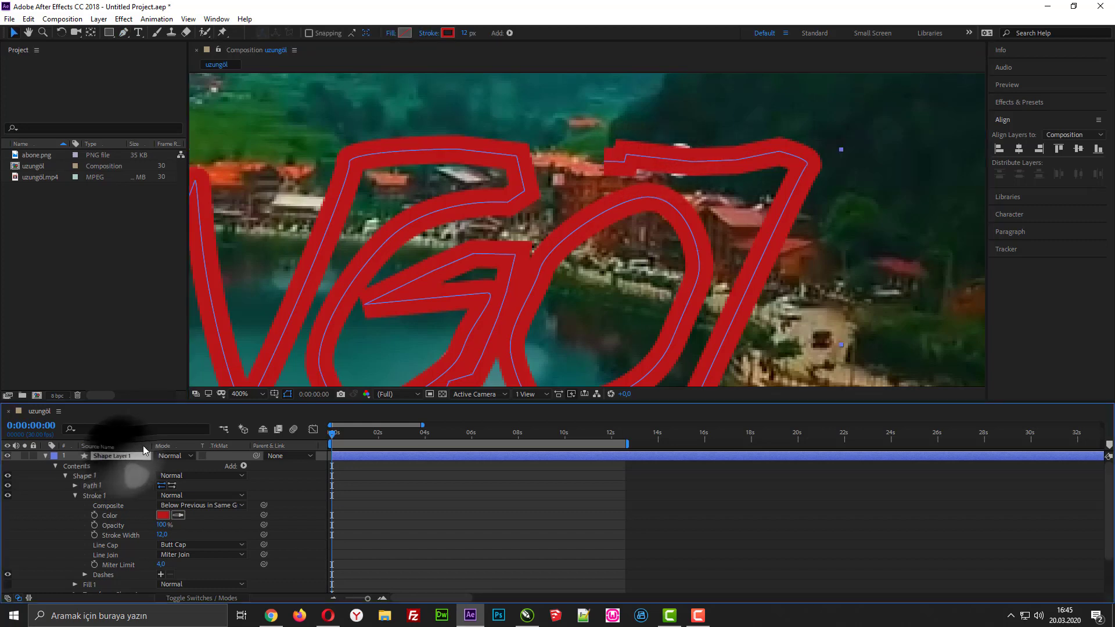
left_click(125, 35)
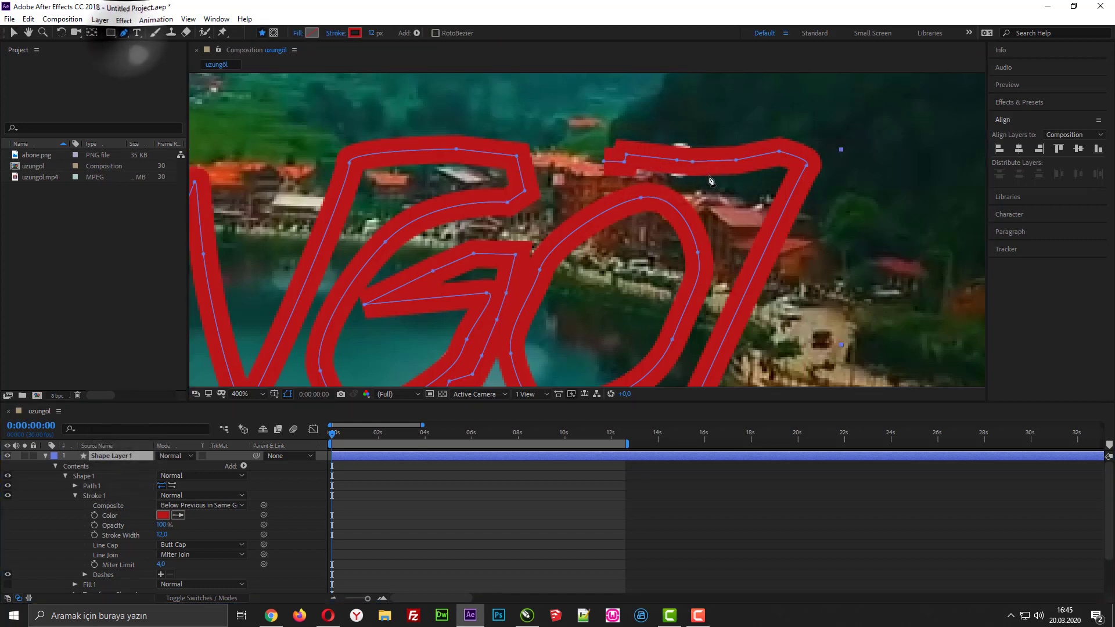
left_click(677, 159)
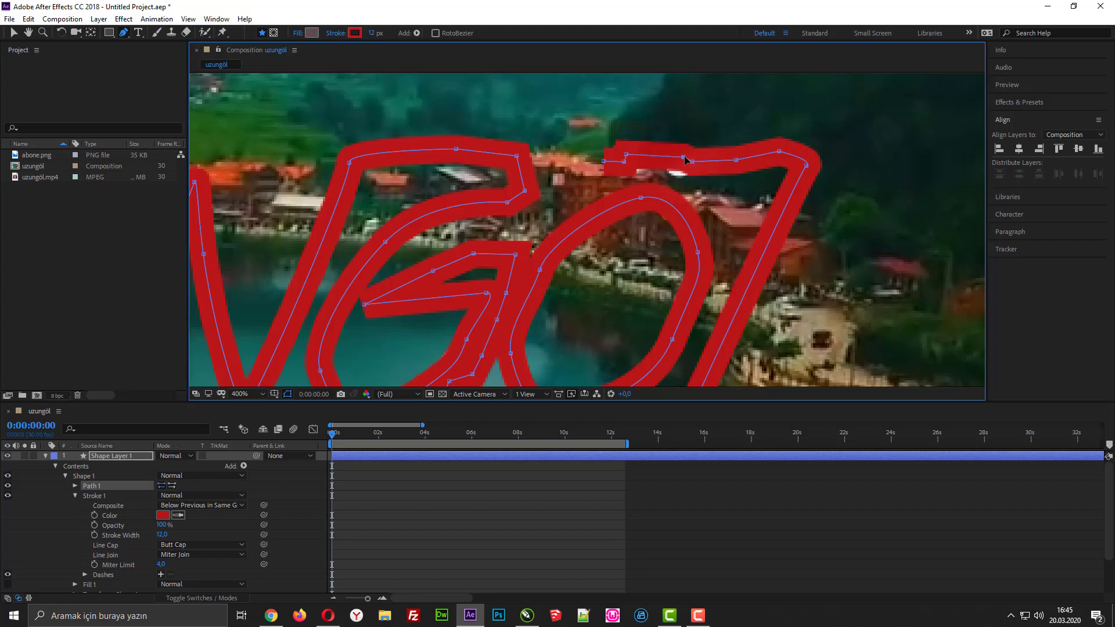
left_click(672, 157)
left_click_drag(673, 157, 682, 164)
key("comma")
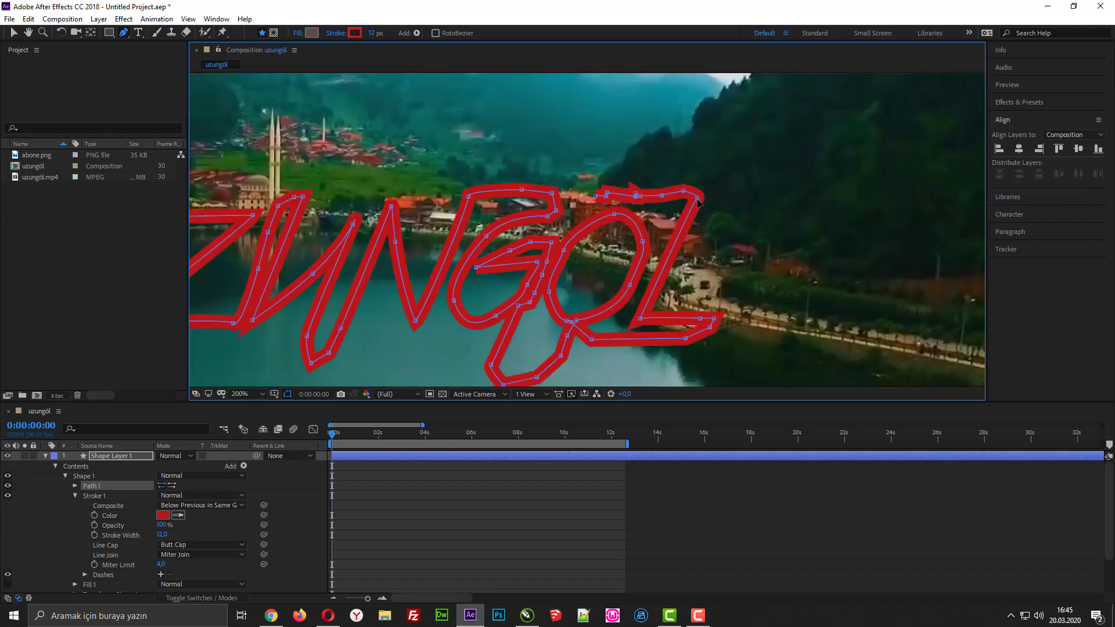
Collapse Shape Layer 1's properties and move the UZUNGÖL text layer above it in the layer stack
left_click(258, 396)
left_click(255, 190)
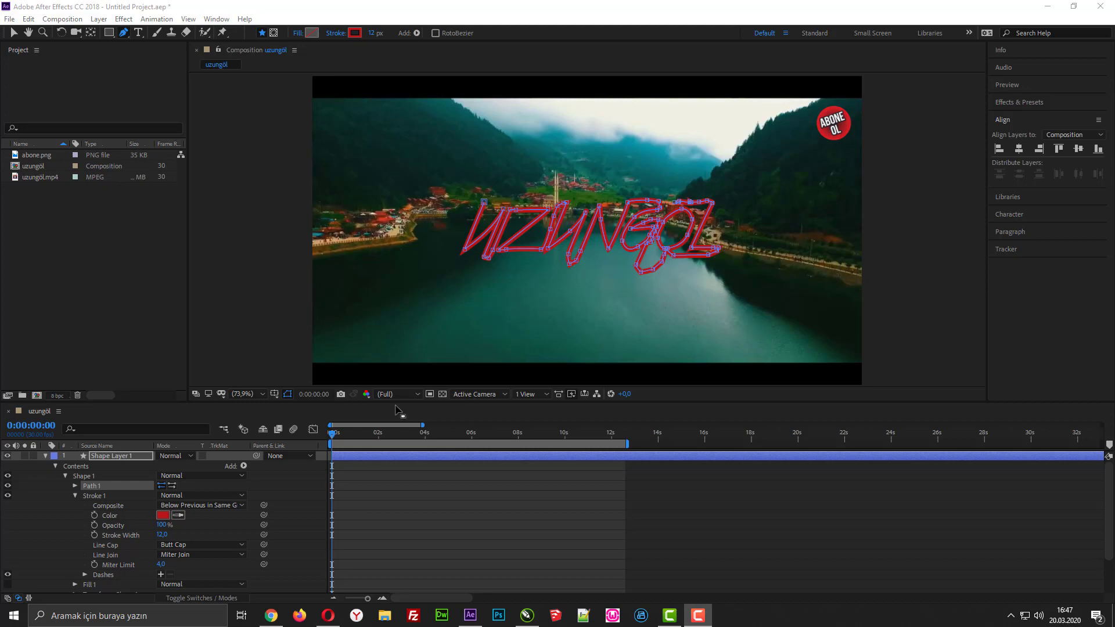
left_click(75, 496)
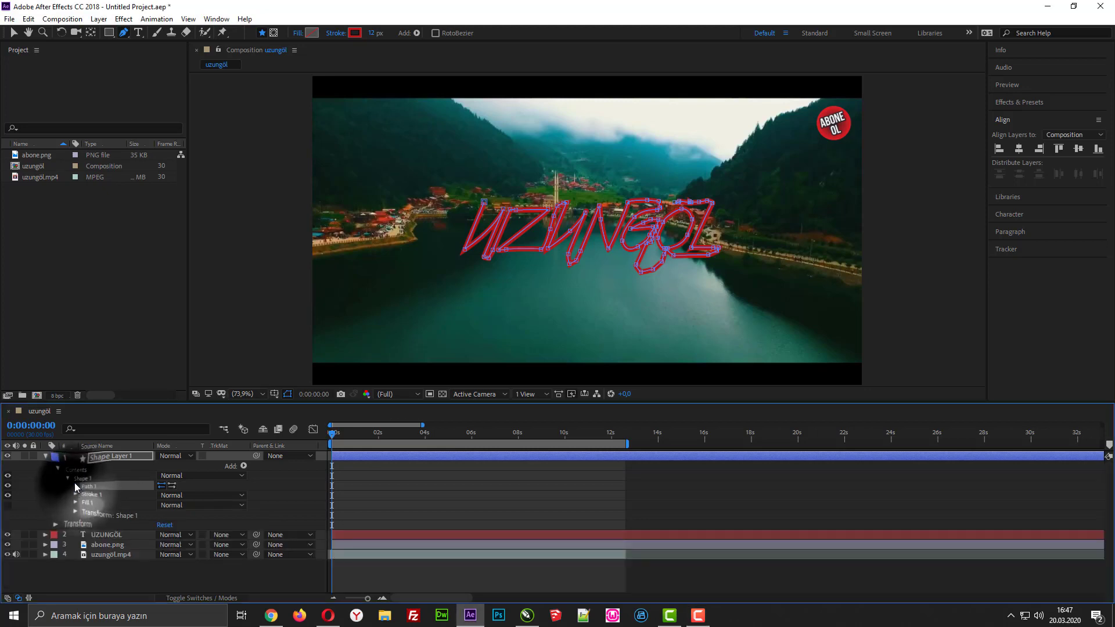
left_click(66, 476)
left_click(54, 466)
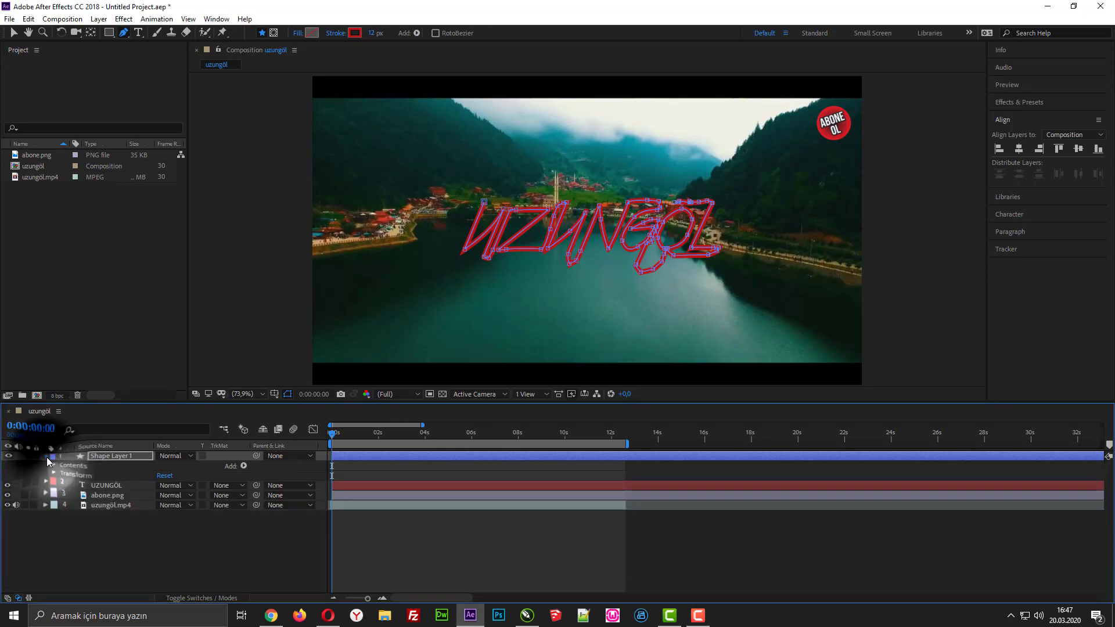
left_click(47, 458)
left_click(128, 465)
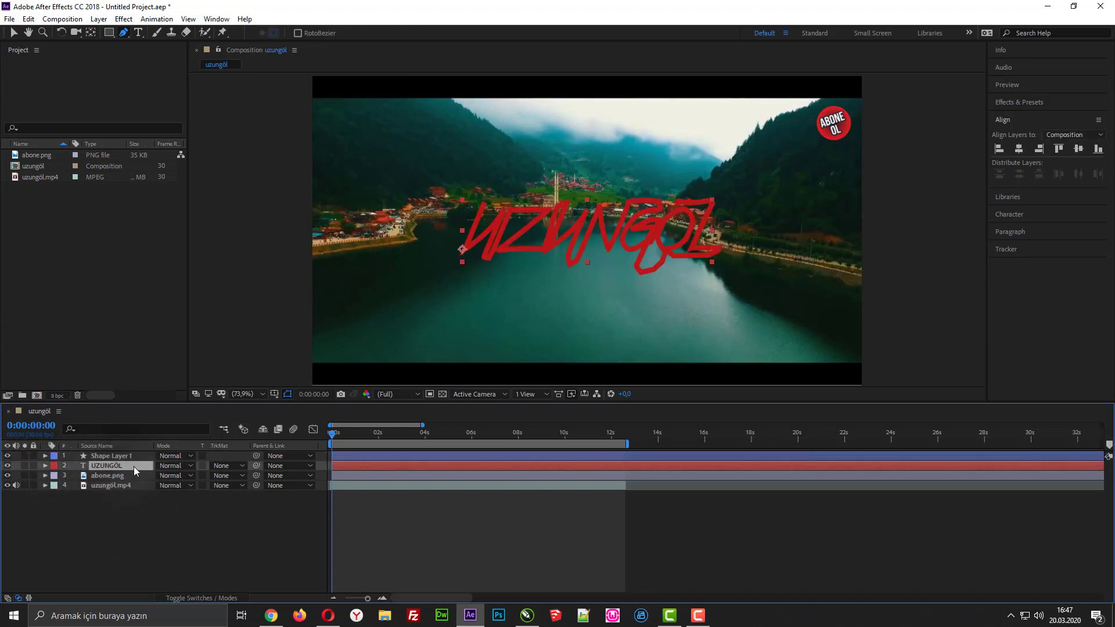
left_click_drag(133, 465, 135, 453)
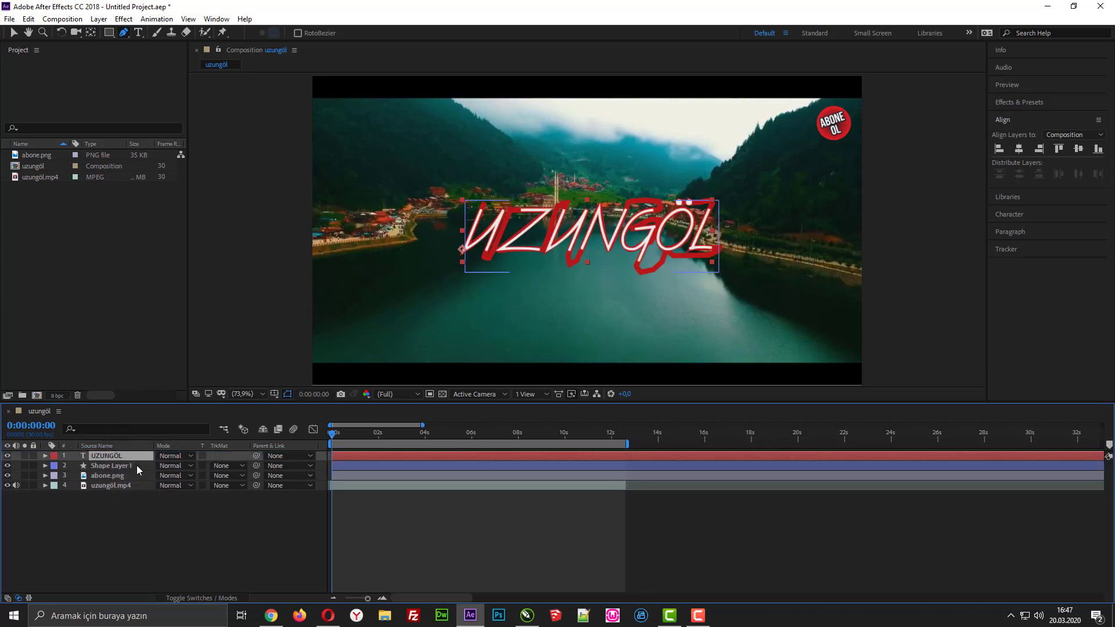
Set Shape Layer 1's track matte to Alpha Matte "UZUNGÖL"
left_click(137, 465)
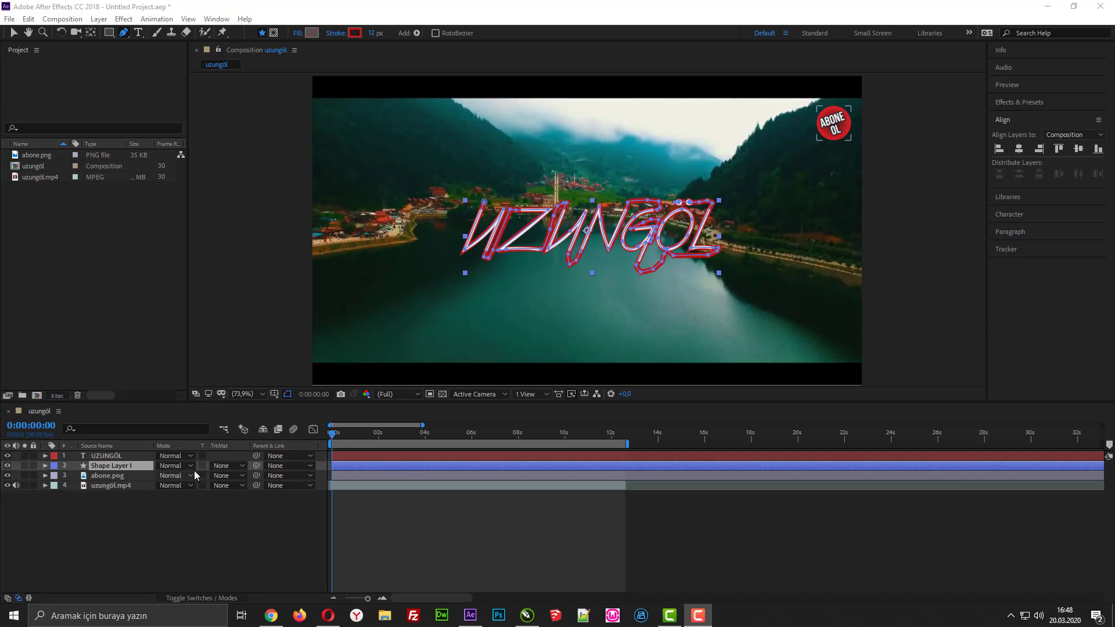
left_click(236, 467)
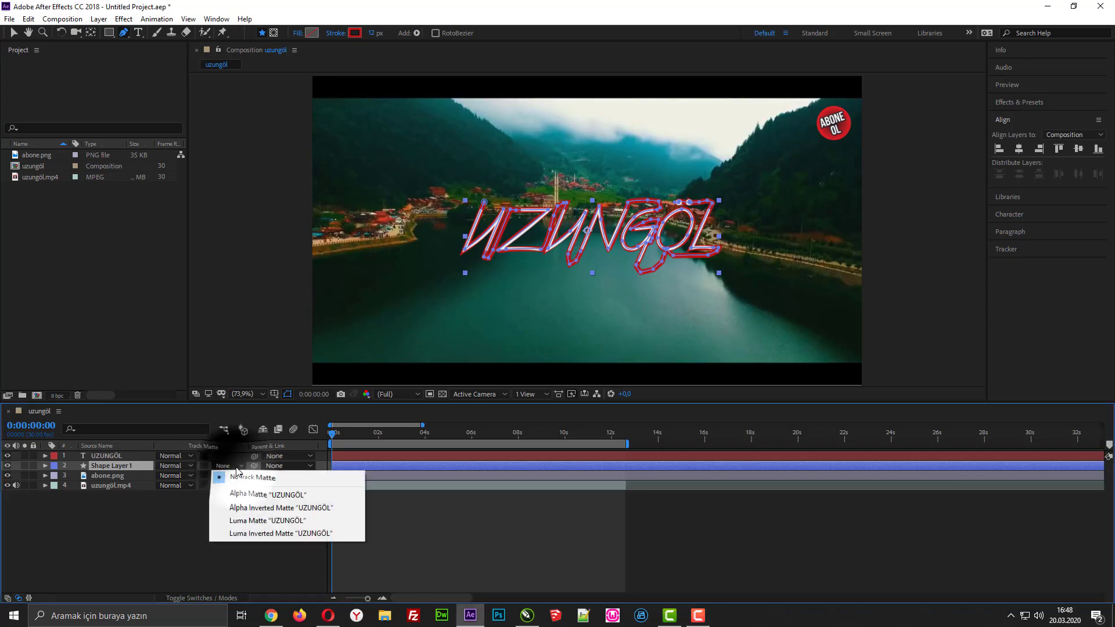
left_click(252, 494)
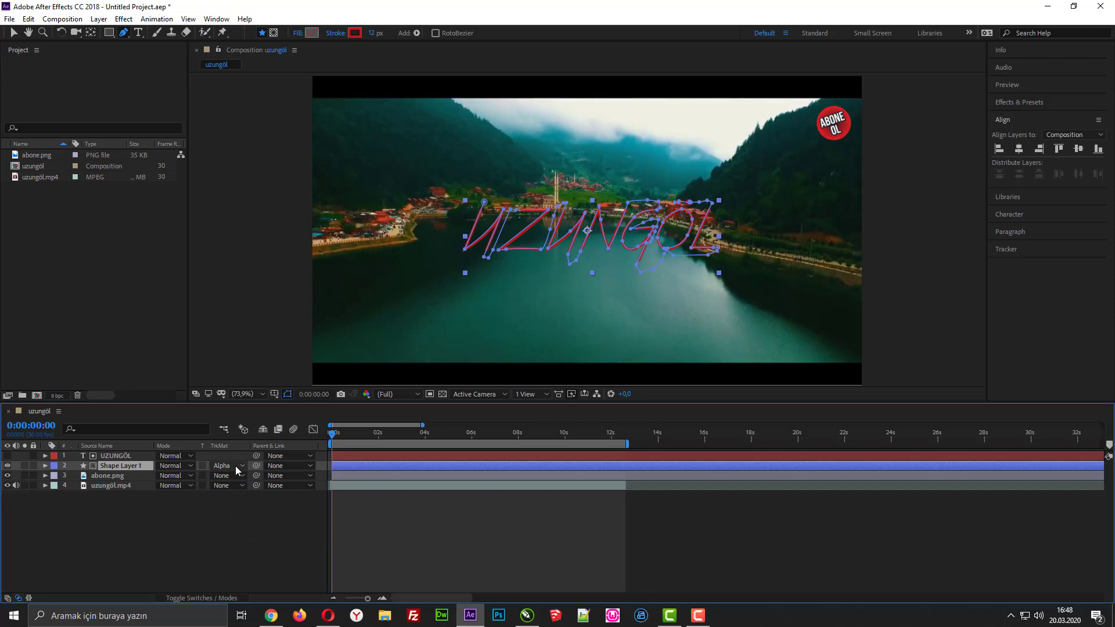
Change Shape Layer 1's stroke color to white (FFFFFF) and deselect the layer
left_click(355, 33)
left_click_drag(450, 285, 419, 235)
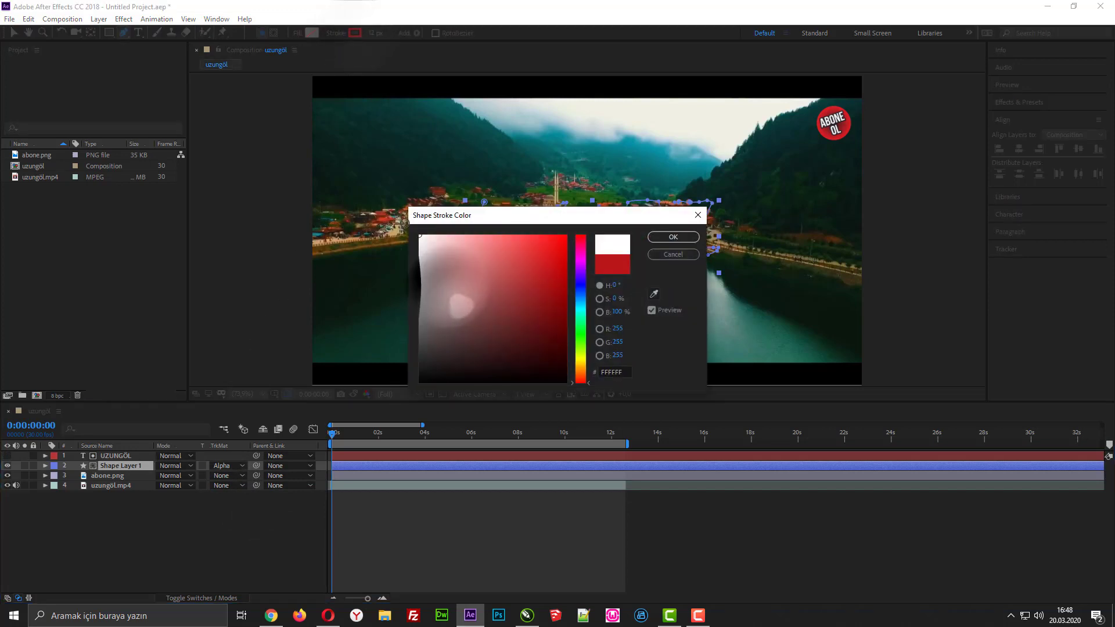
left_click(659, 240)
left_click(187, 515)
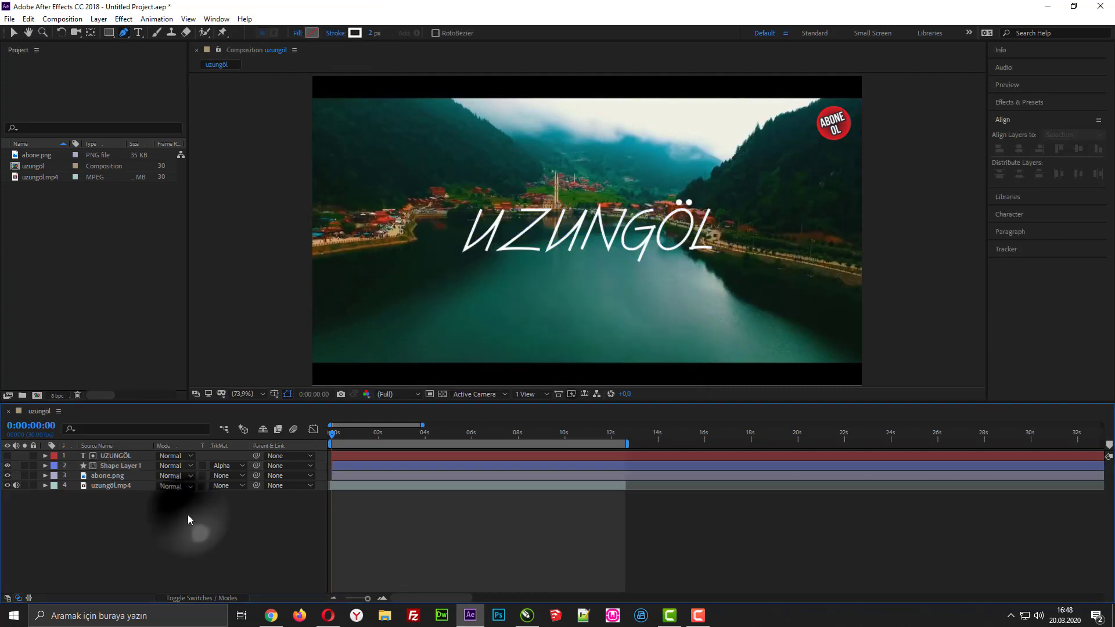
Add Trim Paths to Shape Layer 1 and set its End value to 0%
left_click(120, 466)
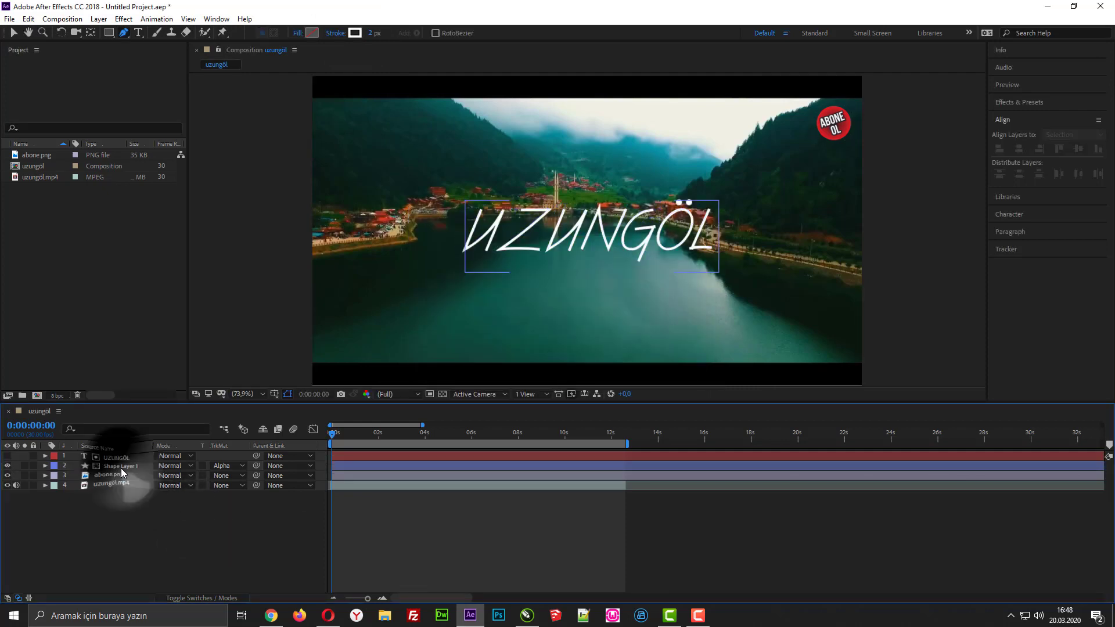
left_click(44, 466)
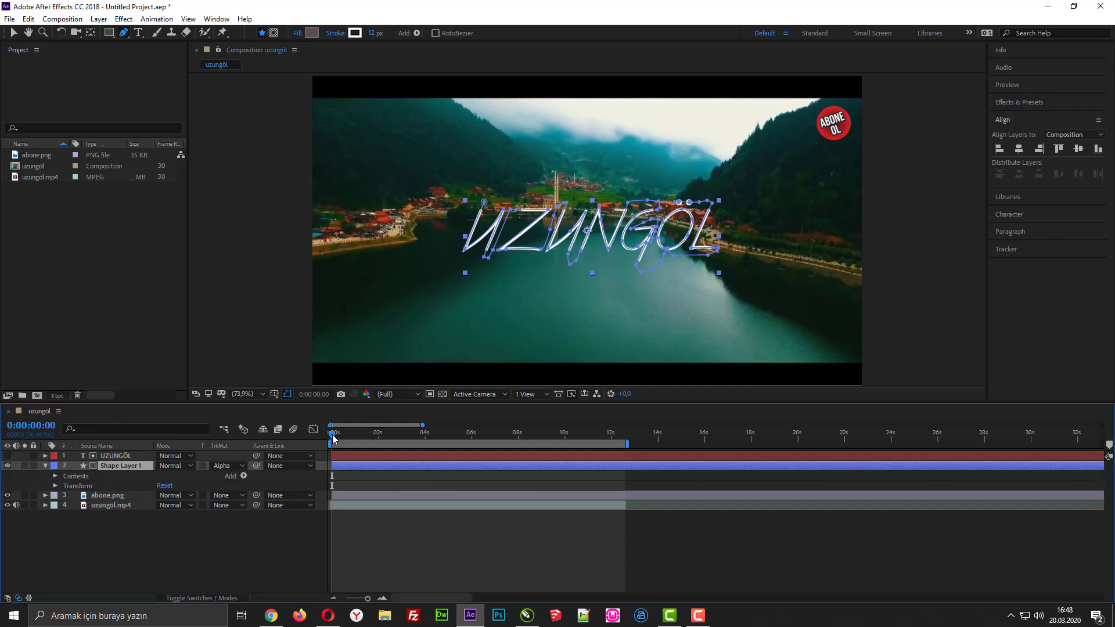
left_click(243, 476)
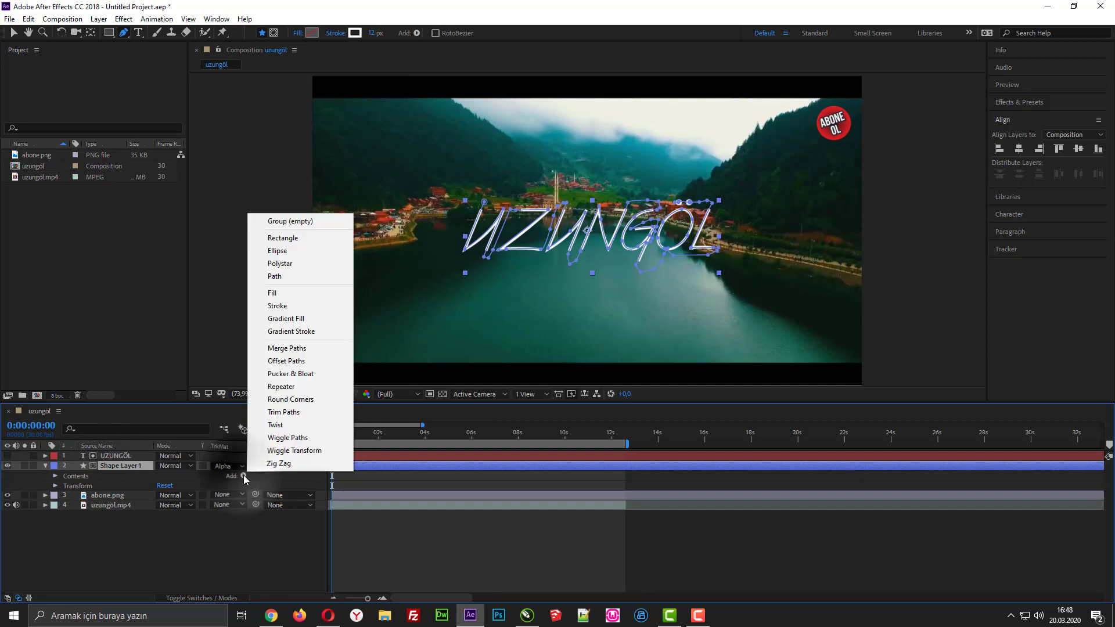
left_click(283, 412)
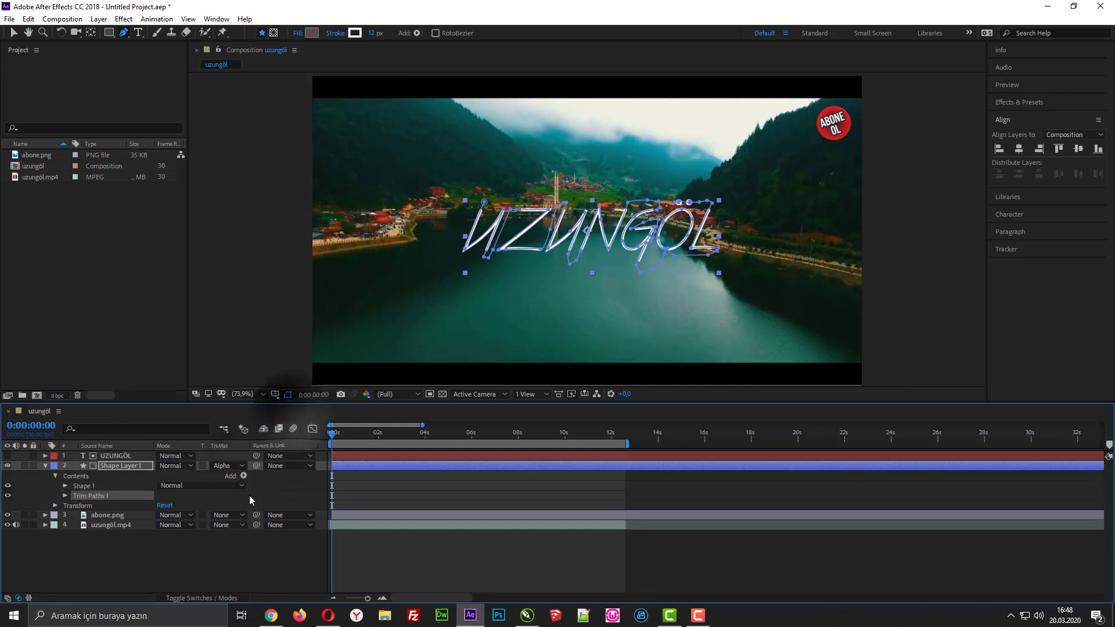
left_click(66, 495)
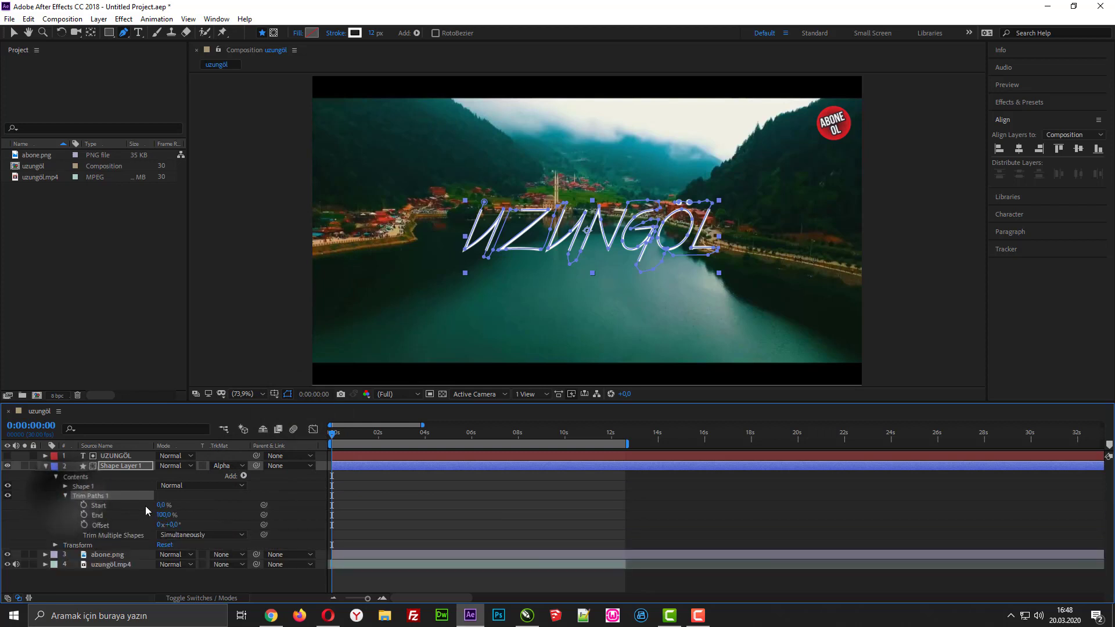
left_click_drag(168, 516, 74, 518)
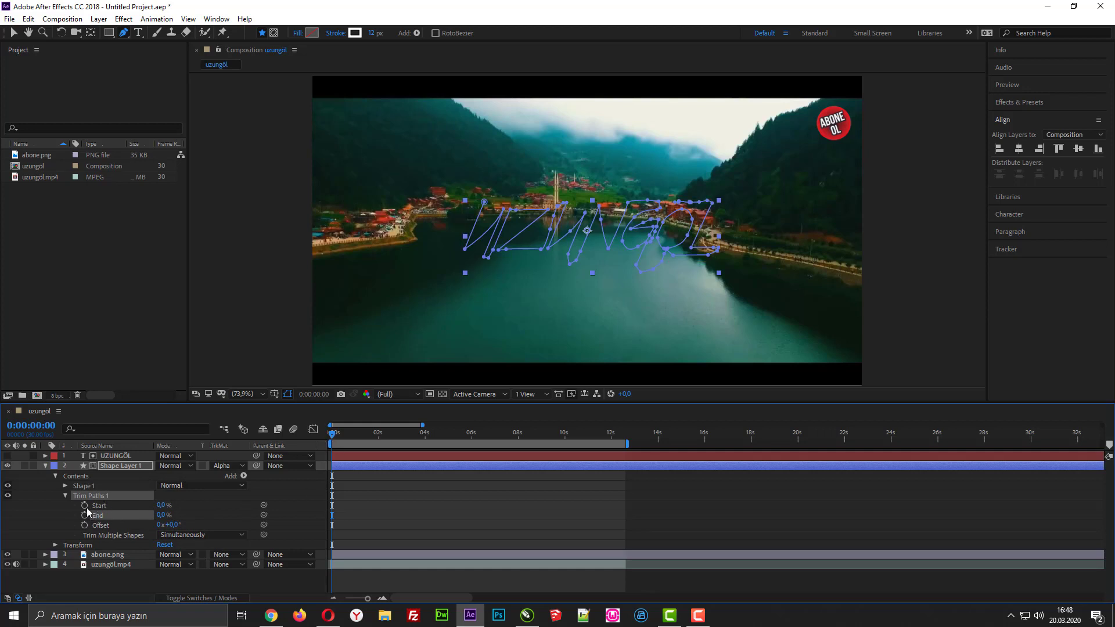
key("F9")
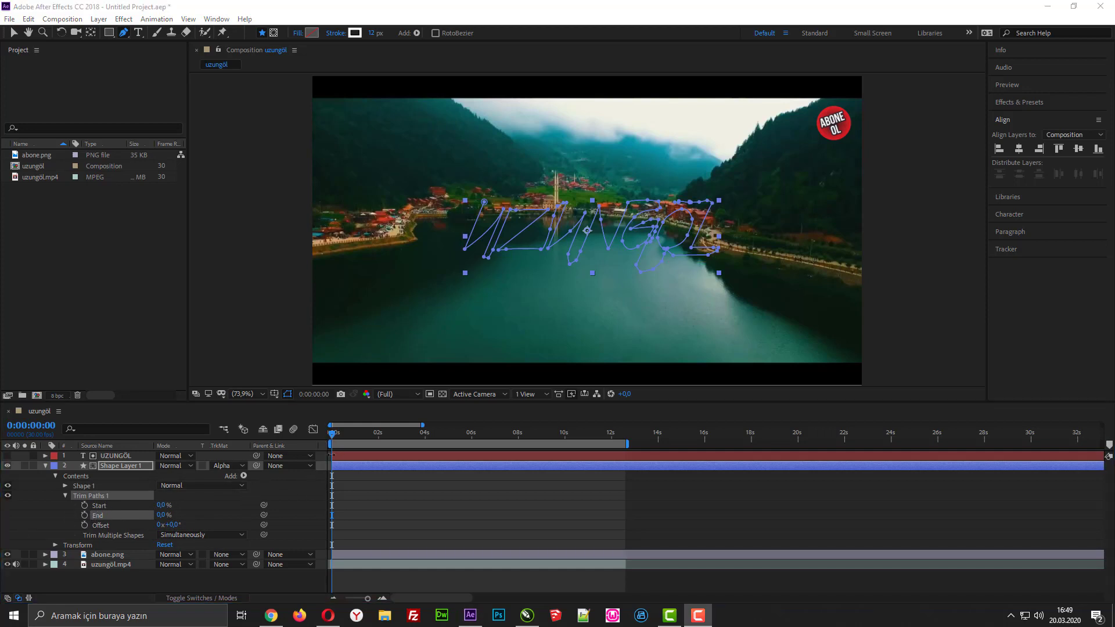
Keyframe the Trim Paths Start value at 0% at 0:00:00:00 and 100% at 0:00:04:02
left_click(332, 436)
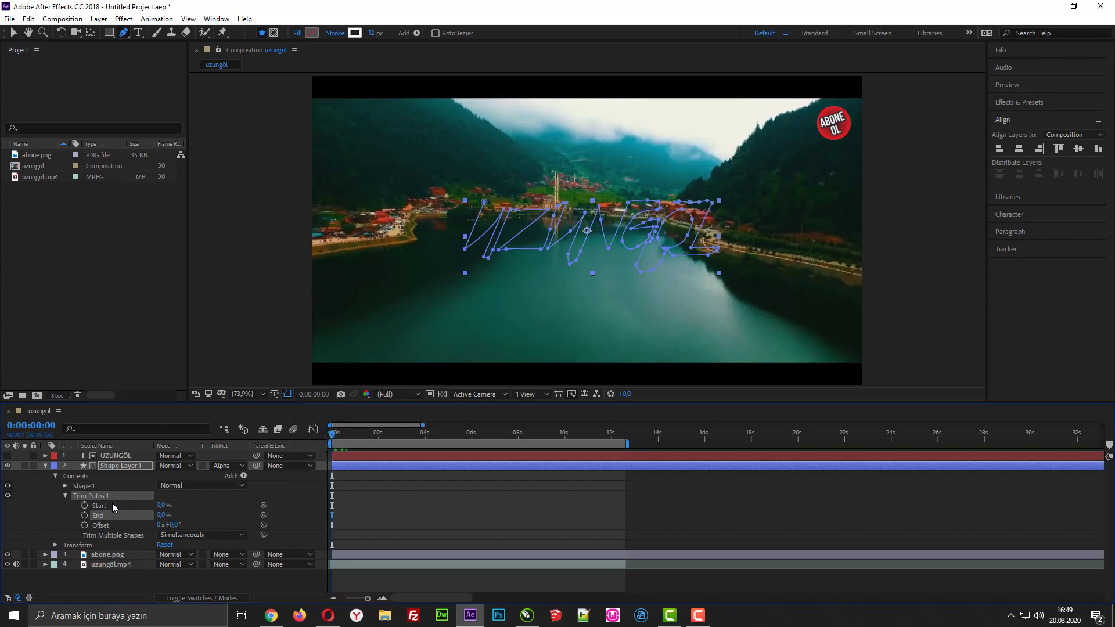
left_click(85, 505)
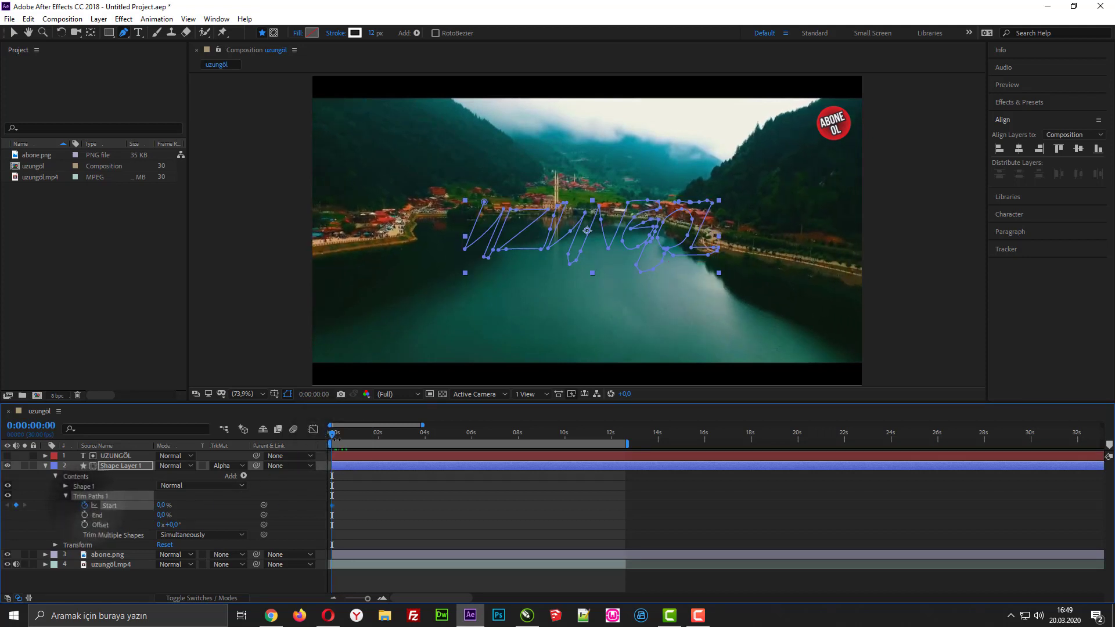
left_click_drag(332, 436, 427, 436)
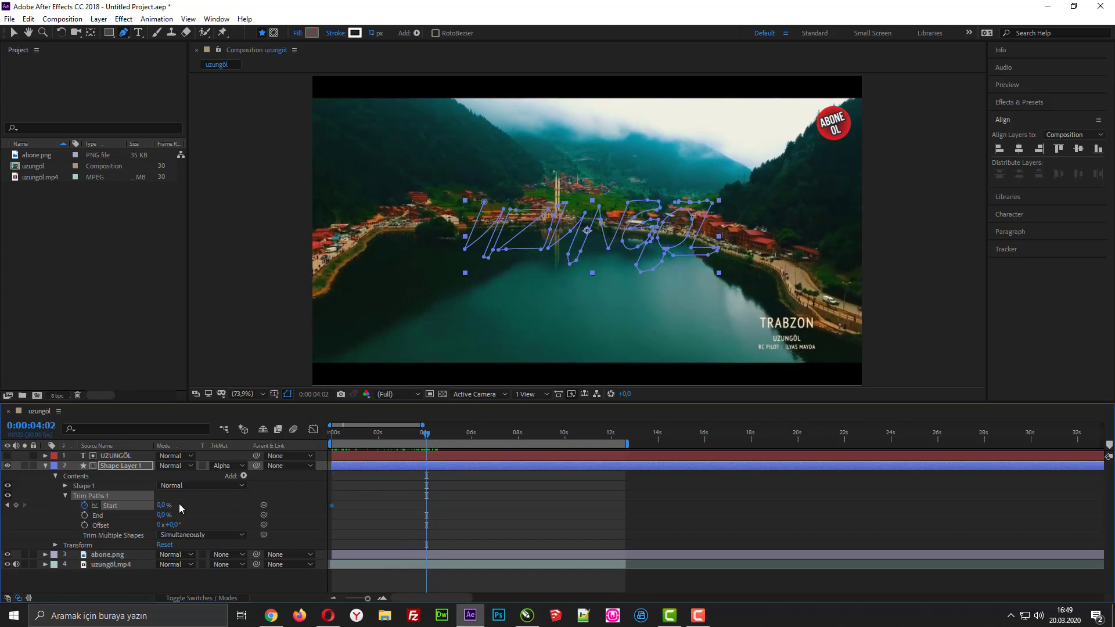
left_click_drag(162, 509, 208, 505)
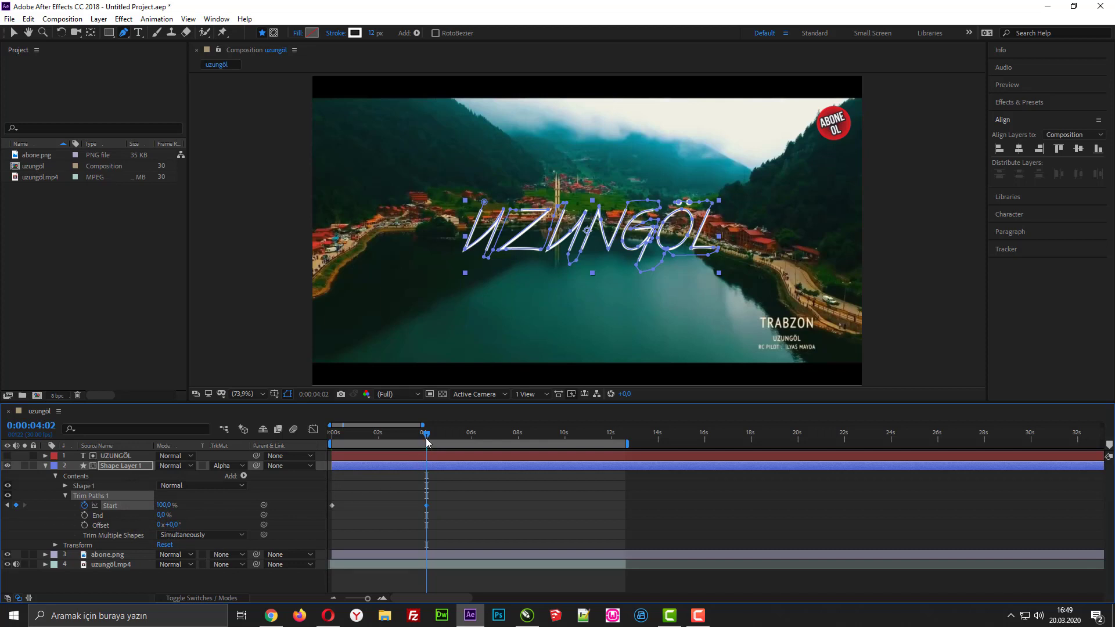
Return to the composition's start, collapse Shape Layer 1, and preview the UZUNGÖL writing animation before stopping playback
left_click_drag(428, 442, 319, 454)
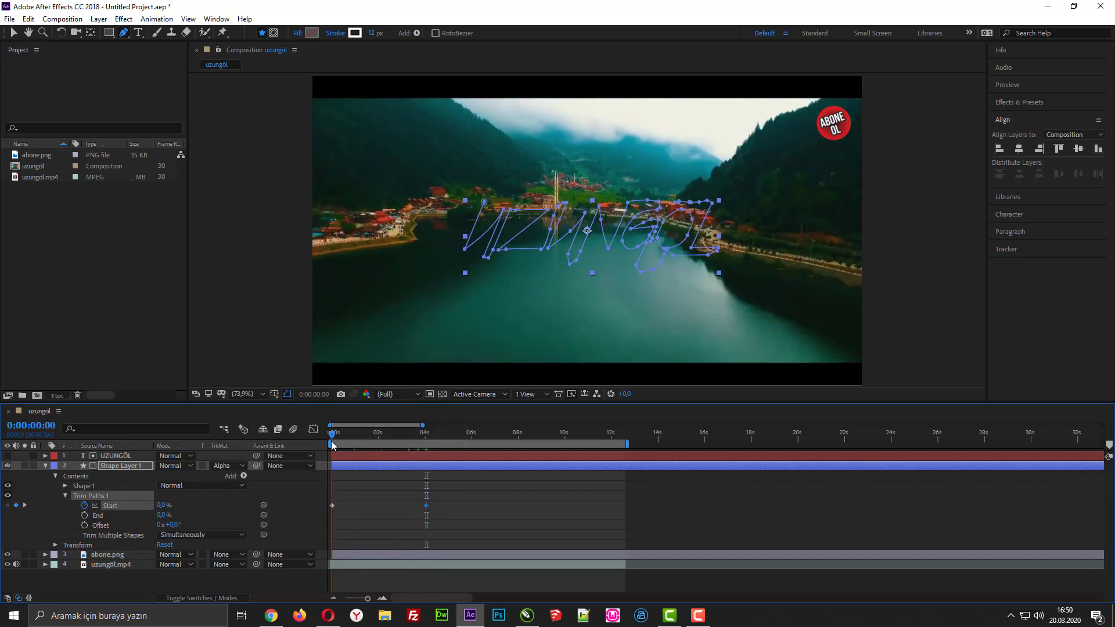
left_click(45, 465)
left_click(93, 524)
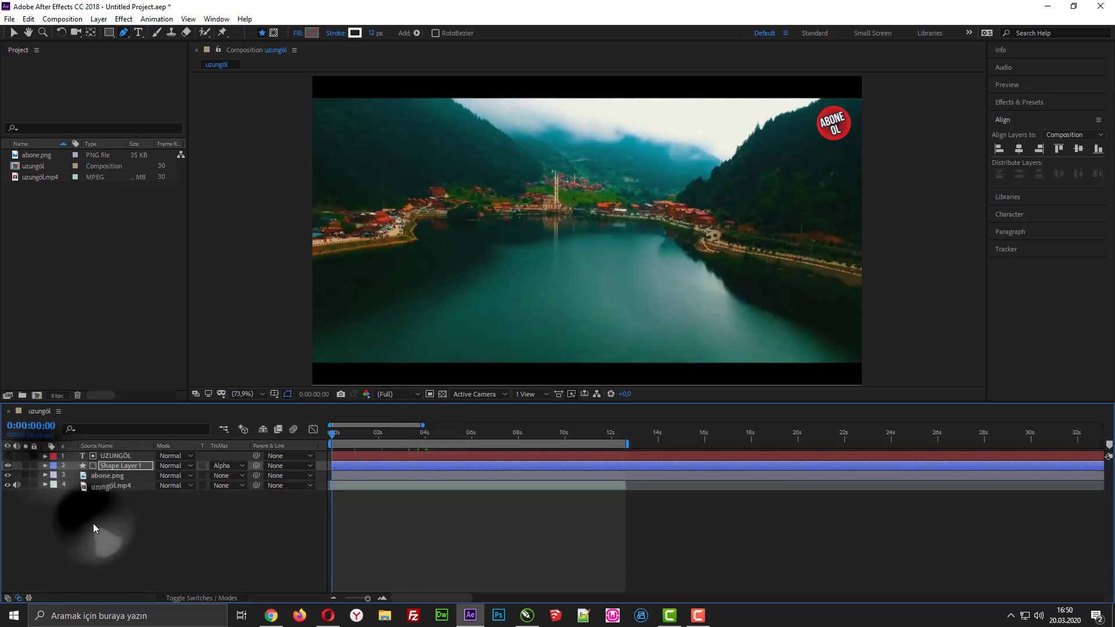
left_click(1027, 87)
left_click(1048, 102)
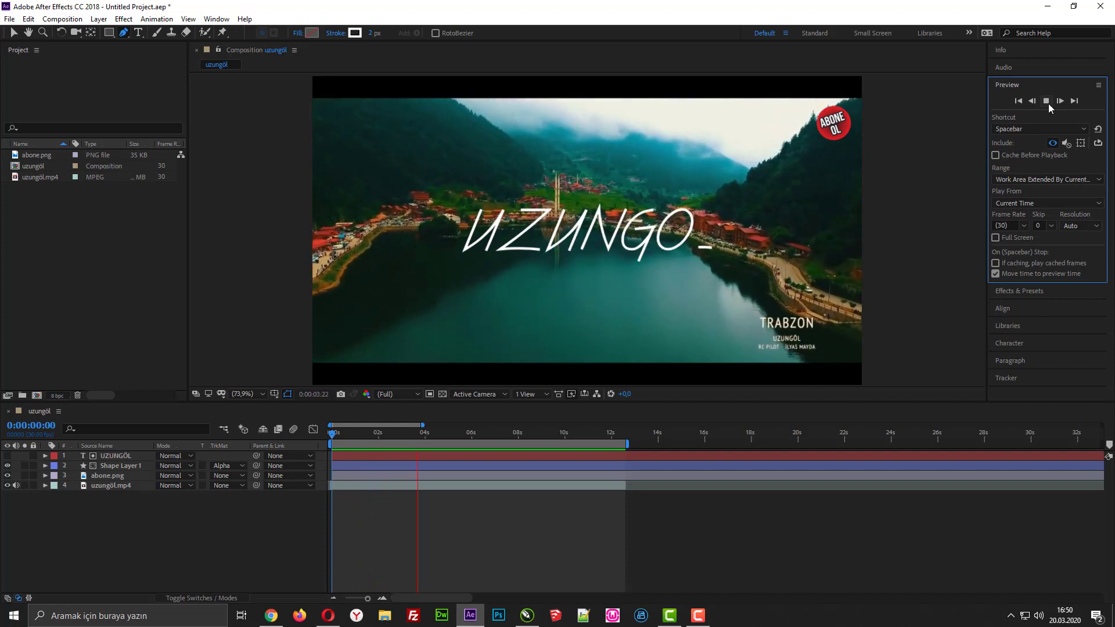
left_click(1047, 101)
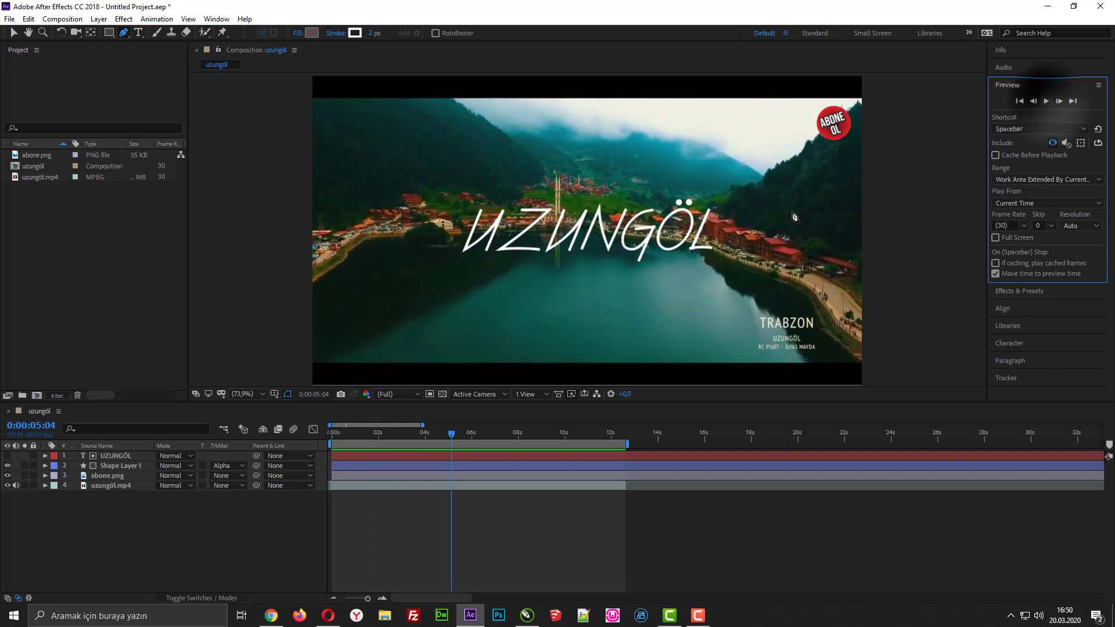